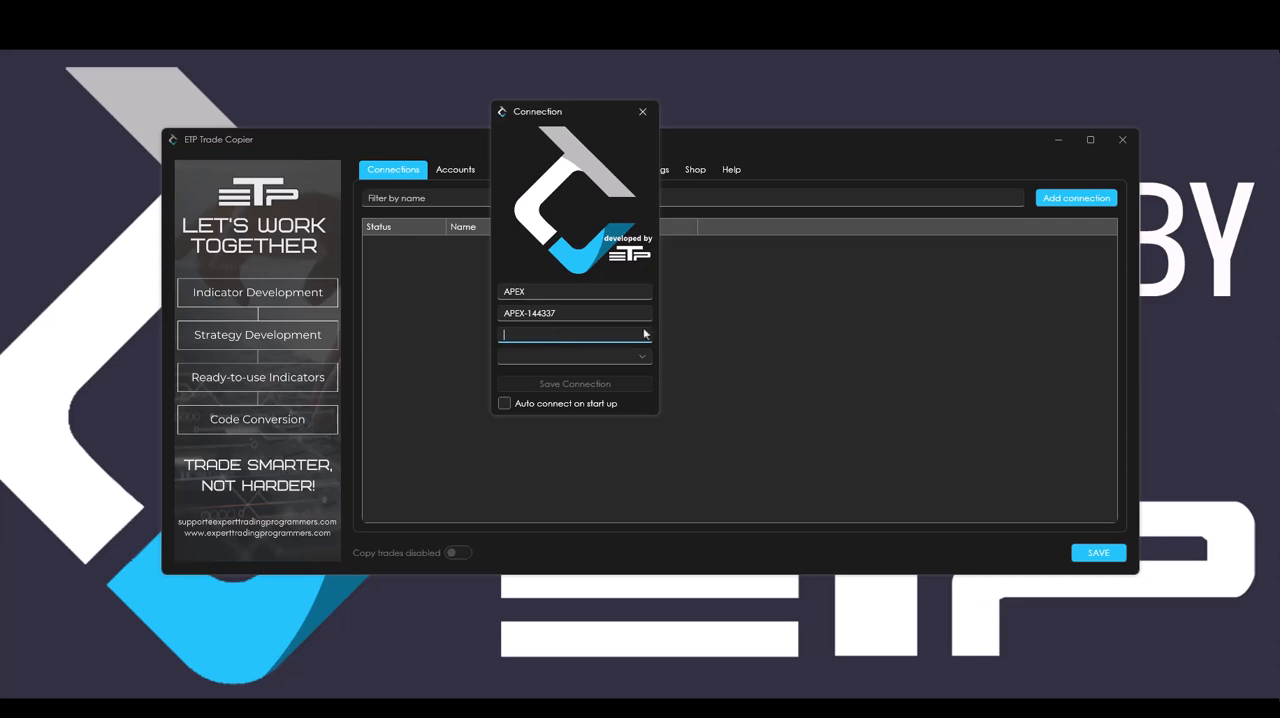
Enter the account password and set the APEX connection to Rithmic with the Apex system and the Frankfurt gateway.
click(637, 357)
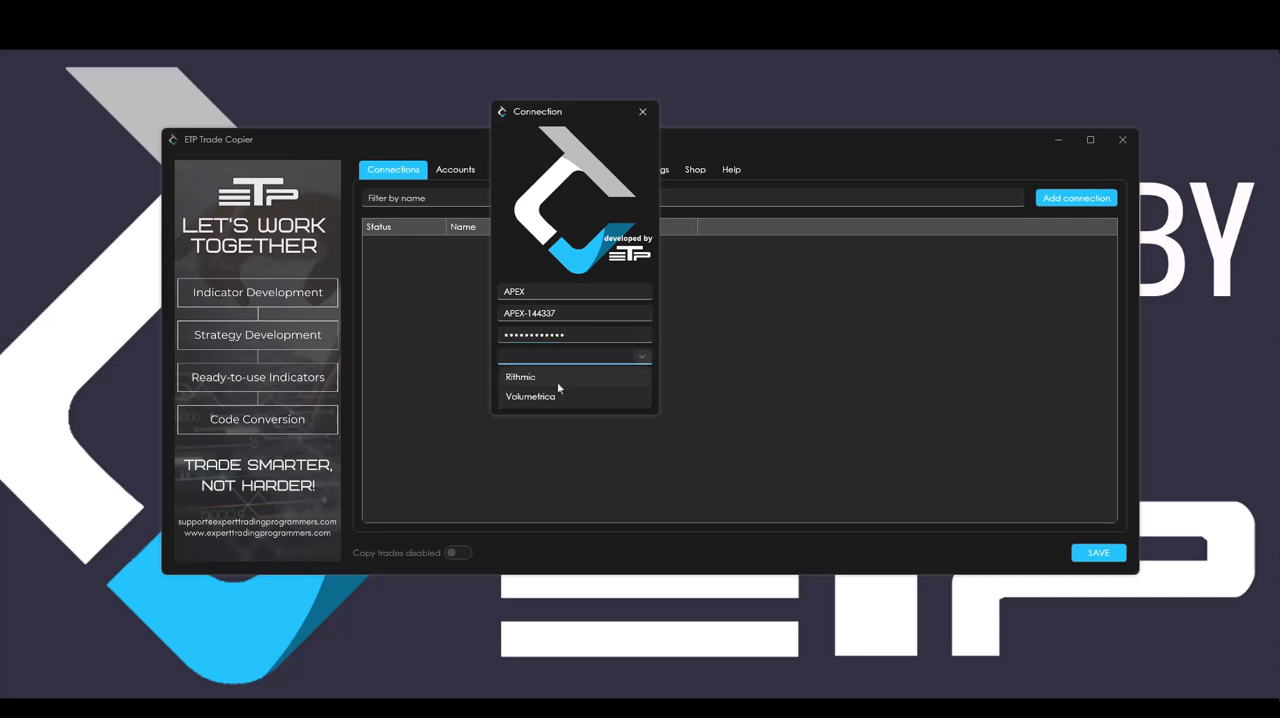
click(557, 380)
click(617, 411)
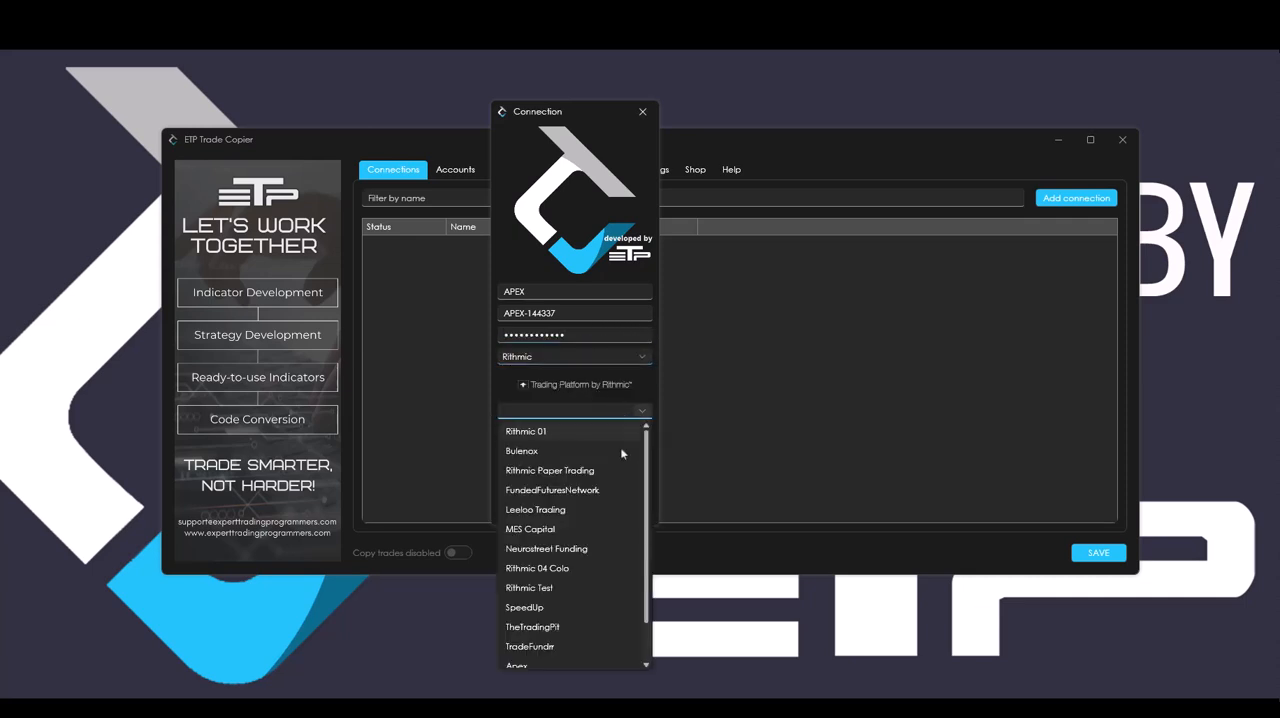
scroll(557, 600, down, 1)
click(563, 633)
click(588, 432)
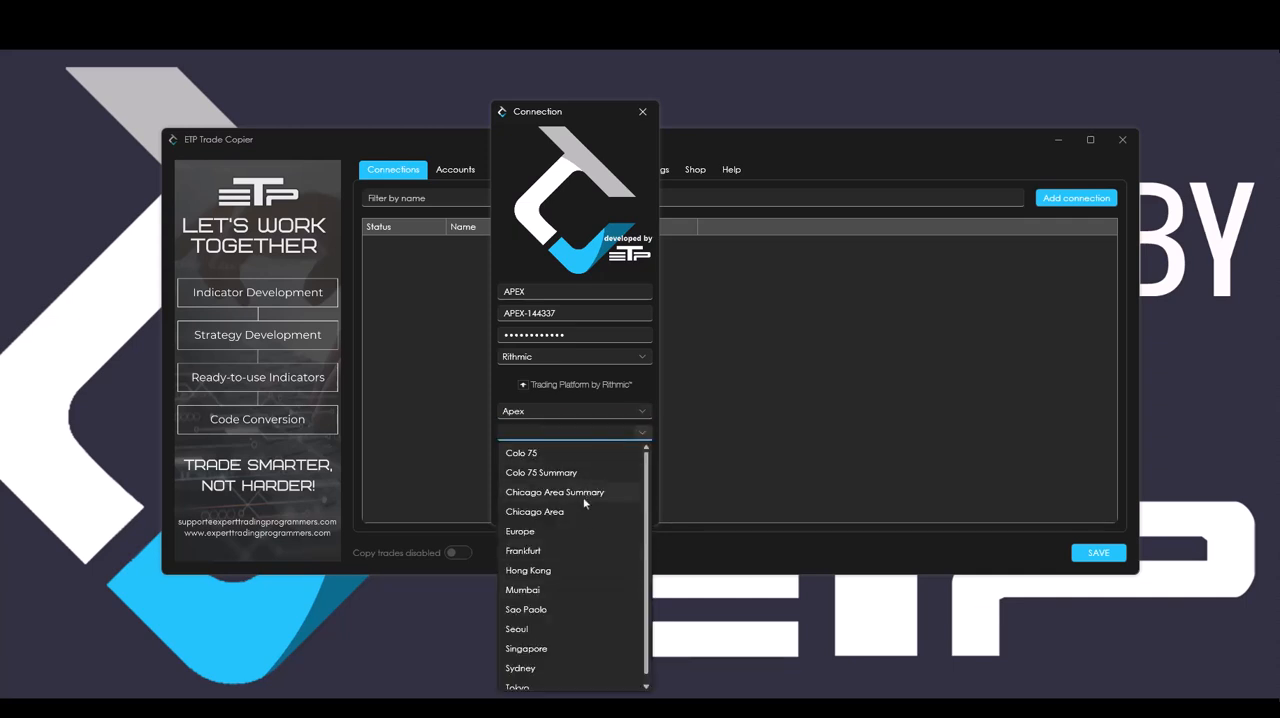
click(557, 550)
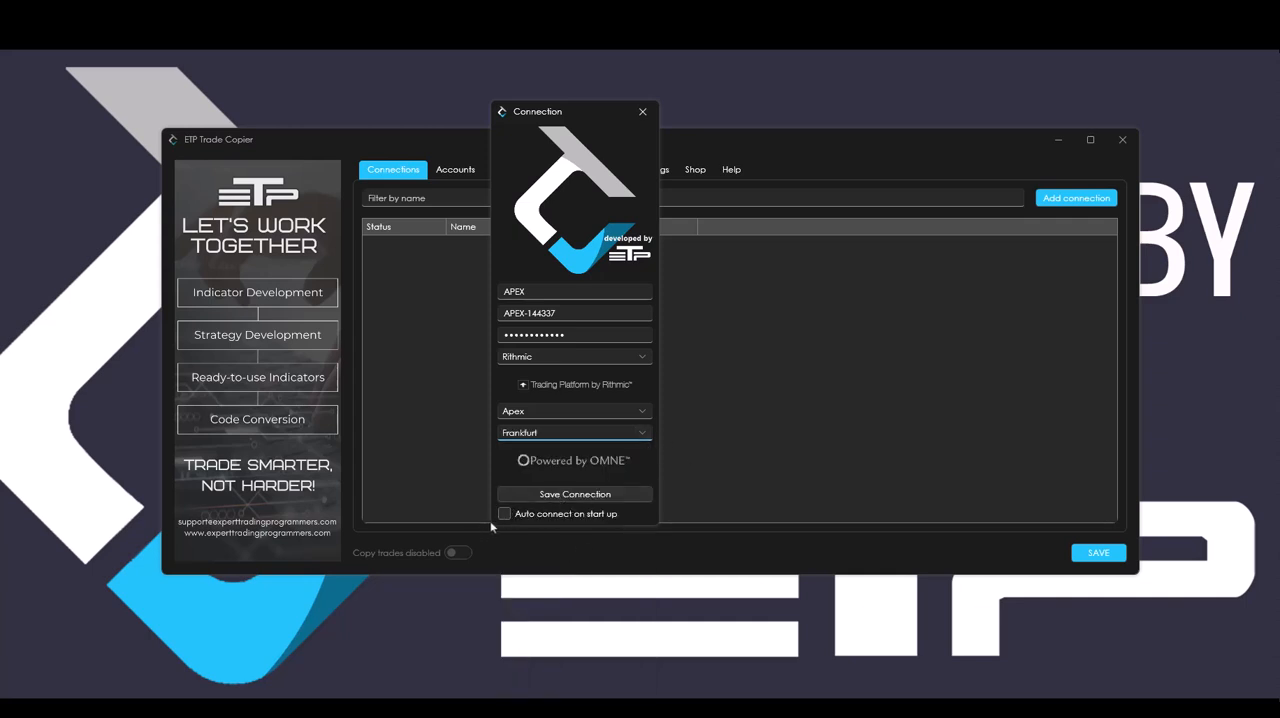
Save the APEX connection with auto connect on start up enabled, accepting the disclaimer after reading to its end.
click(505, 513)
click(594, 497)
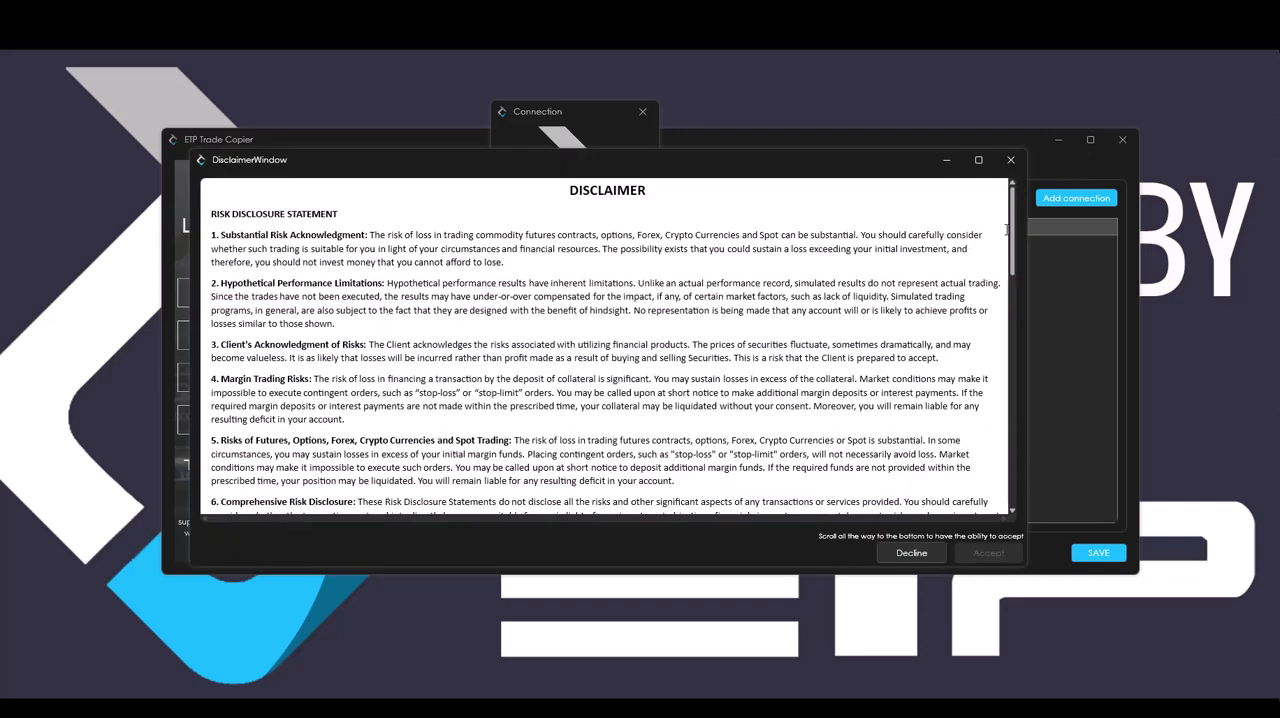
drag(1014, 232, 1015, 505)
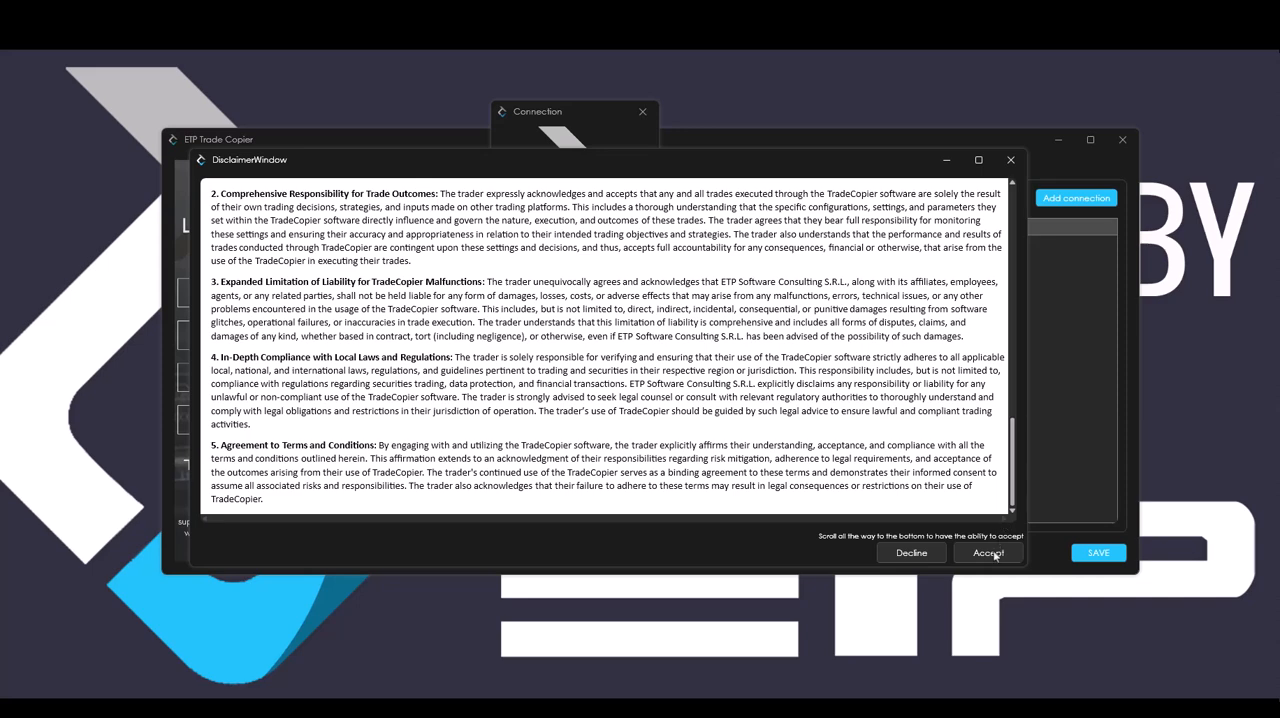
click(988, 552)
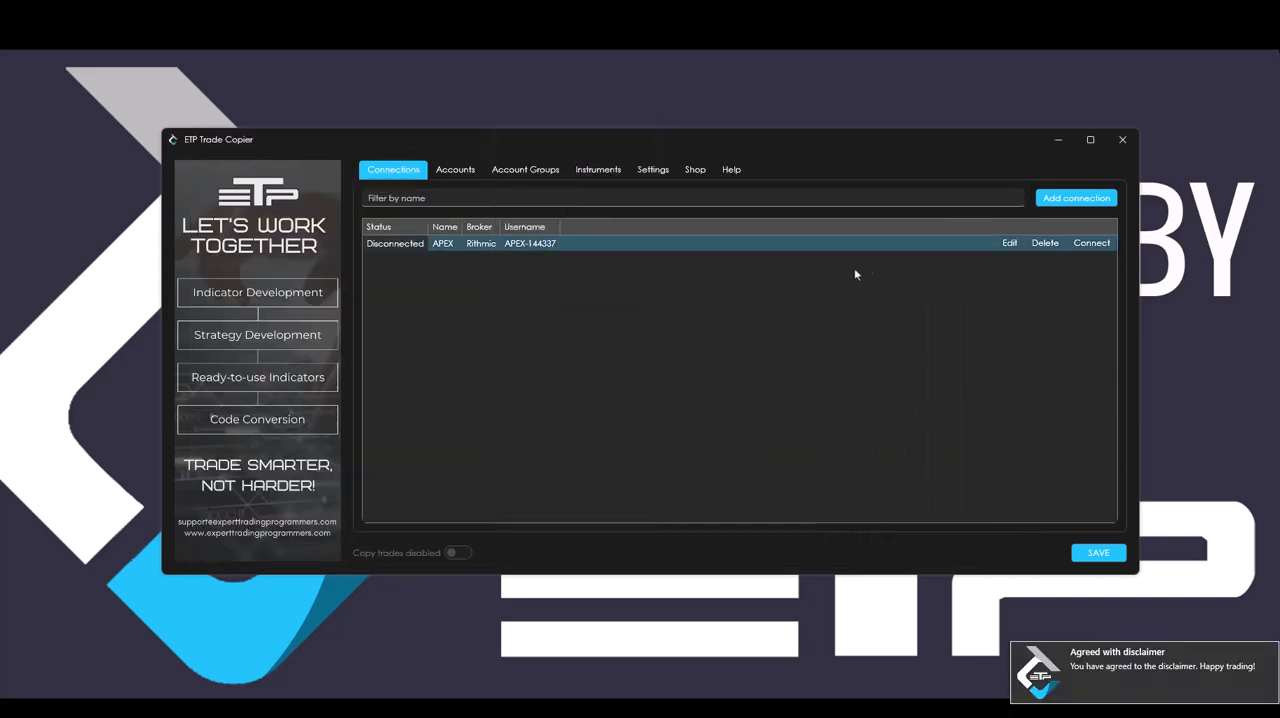
Add a new connection named FastTrackTrading and fill in its account user name and password.
click(1069, 203)
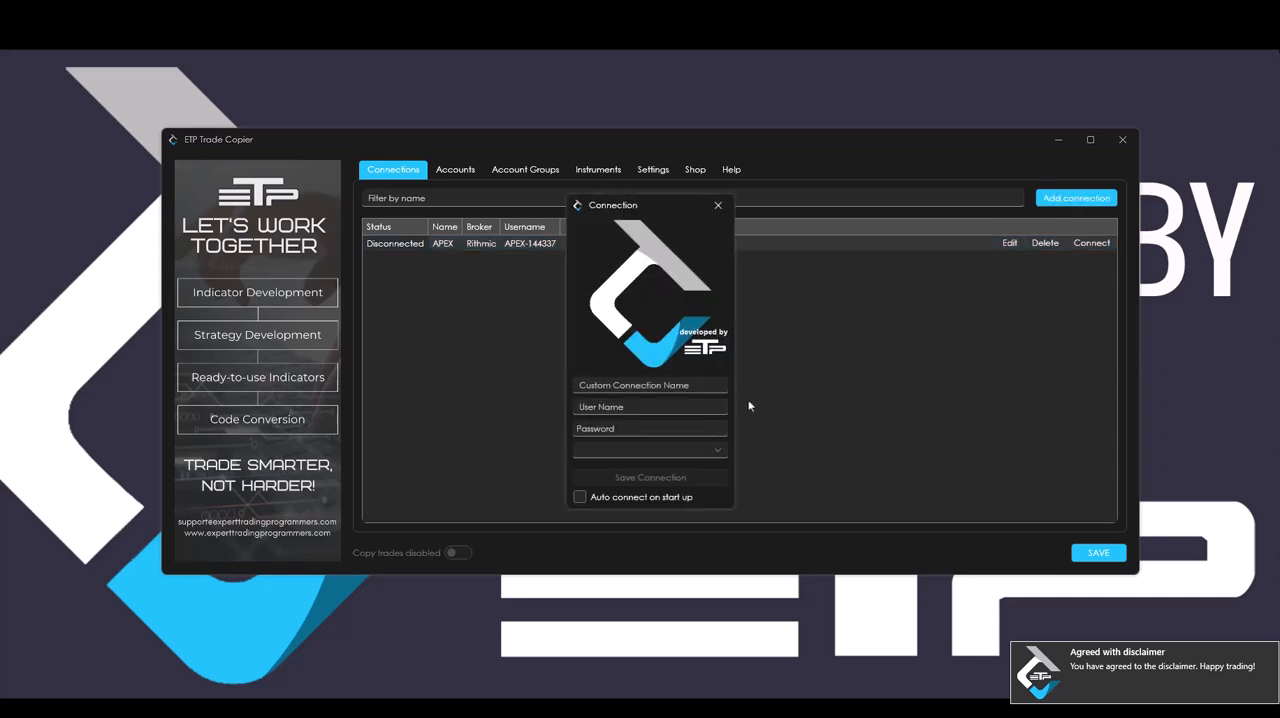
click(639, 387)
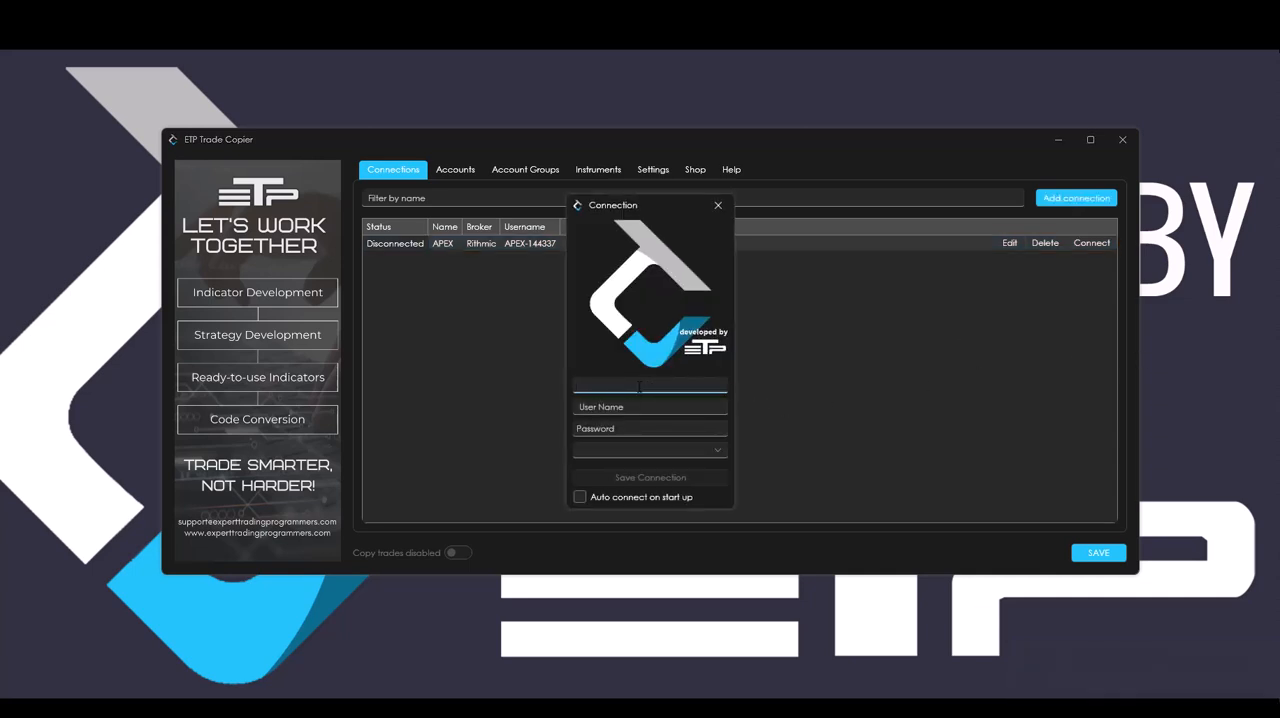
text(FastTrackTrading)
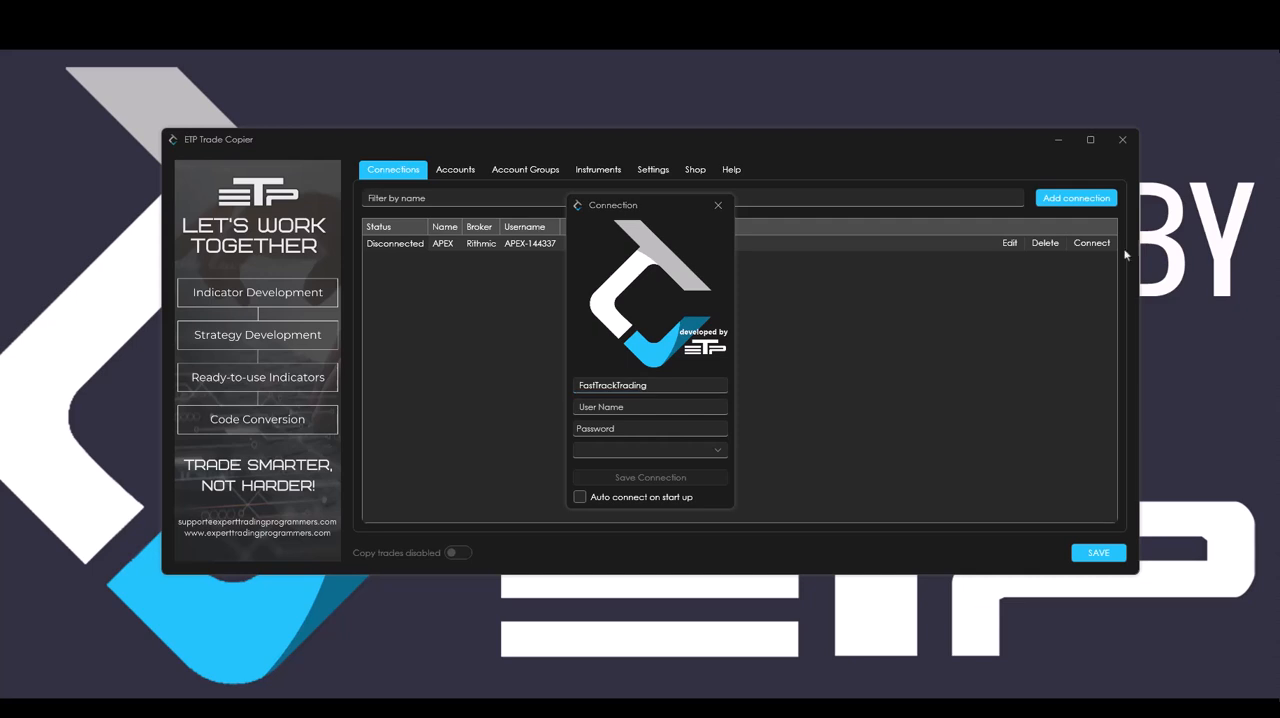
click(650, 407)
click(650, 428)
key(ctrl+v)
Set the FastTrackTrading connection to Rithmic with the Rithmic Paper Trading system and the Frankfurt gateway.
click(718, 450)
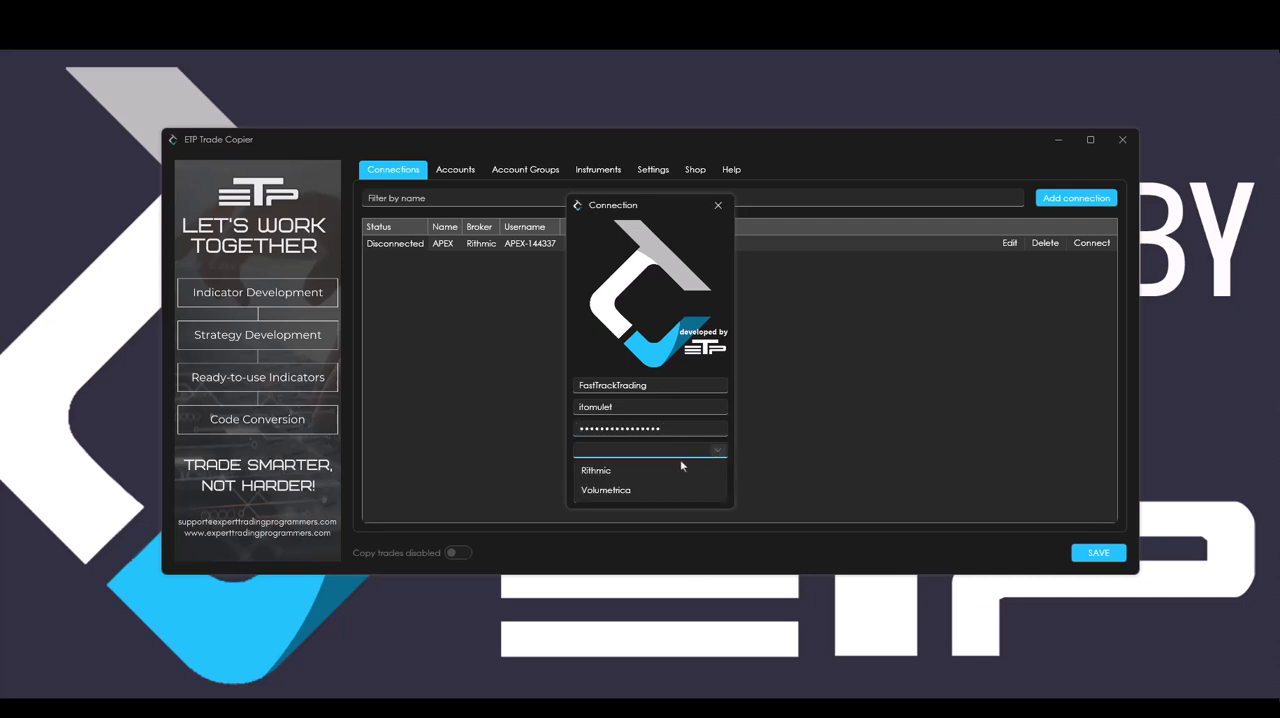
click(643, 472)
drag(648, 210, 622, 82)
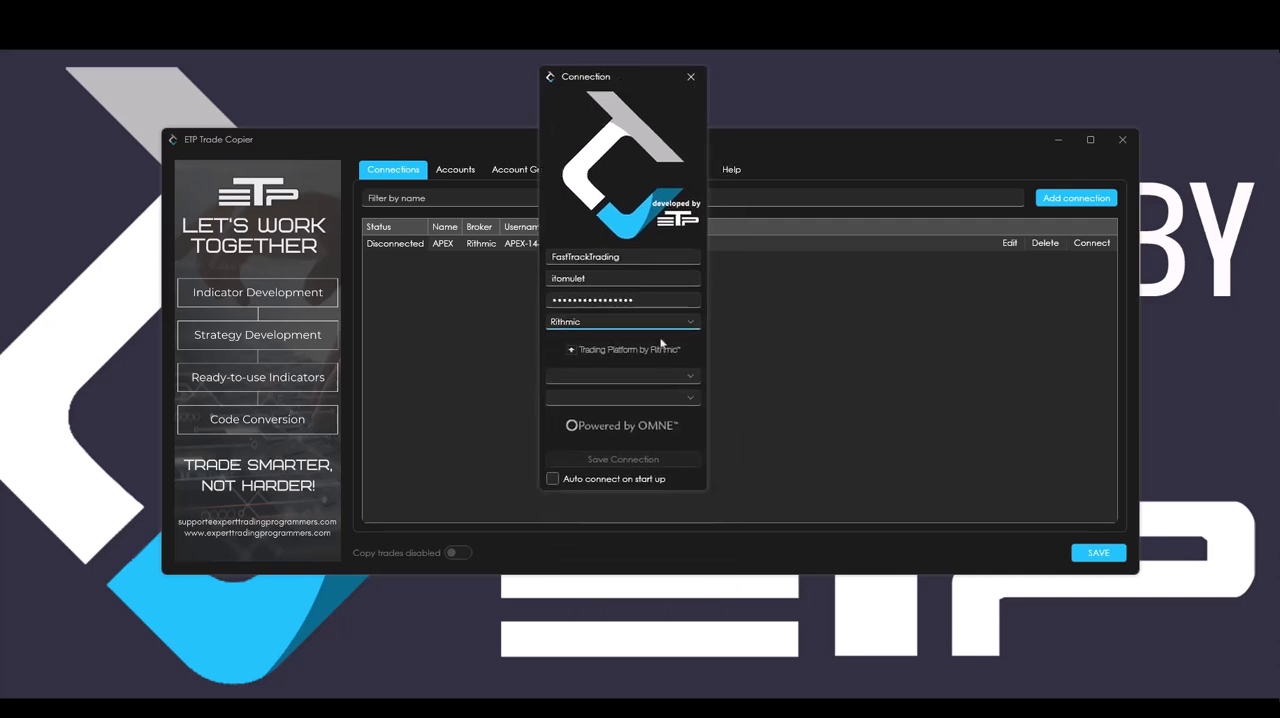
click(688, 378)
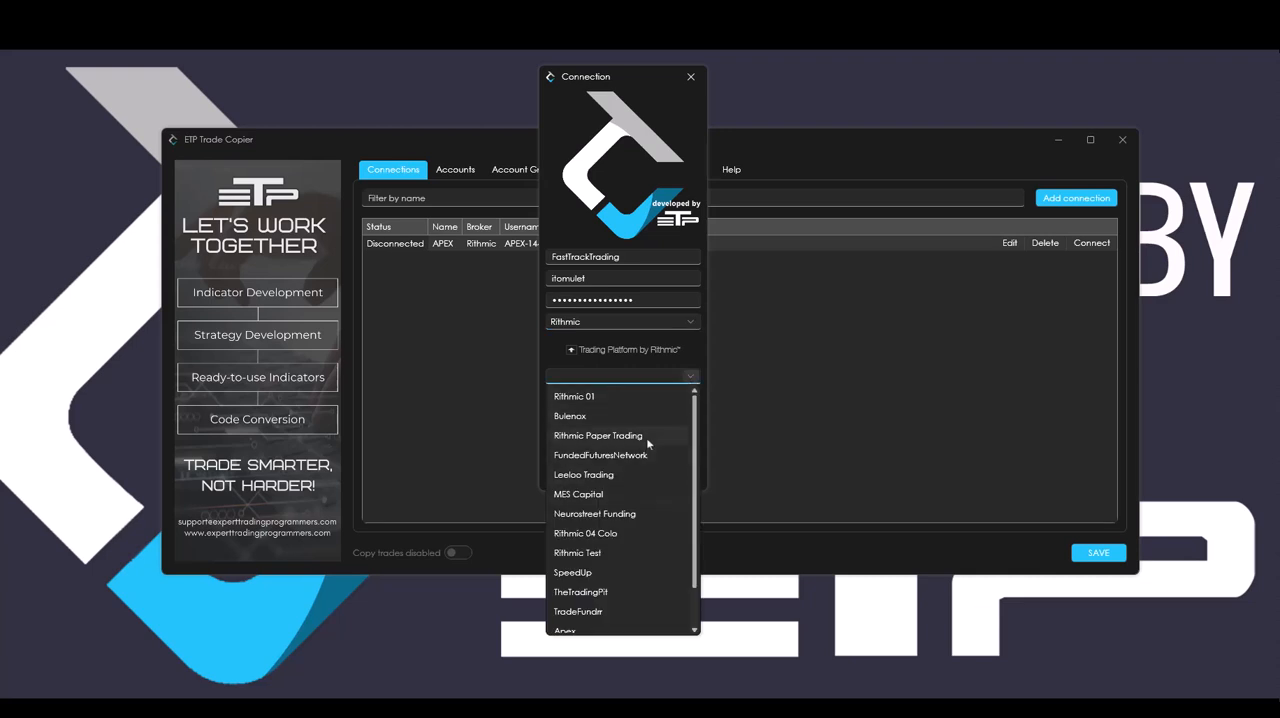
click(646, 437)
click(650, 397)
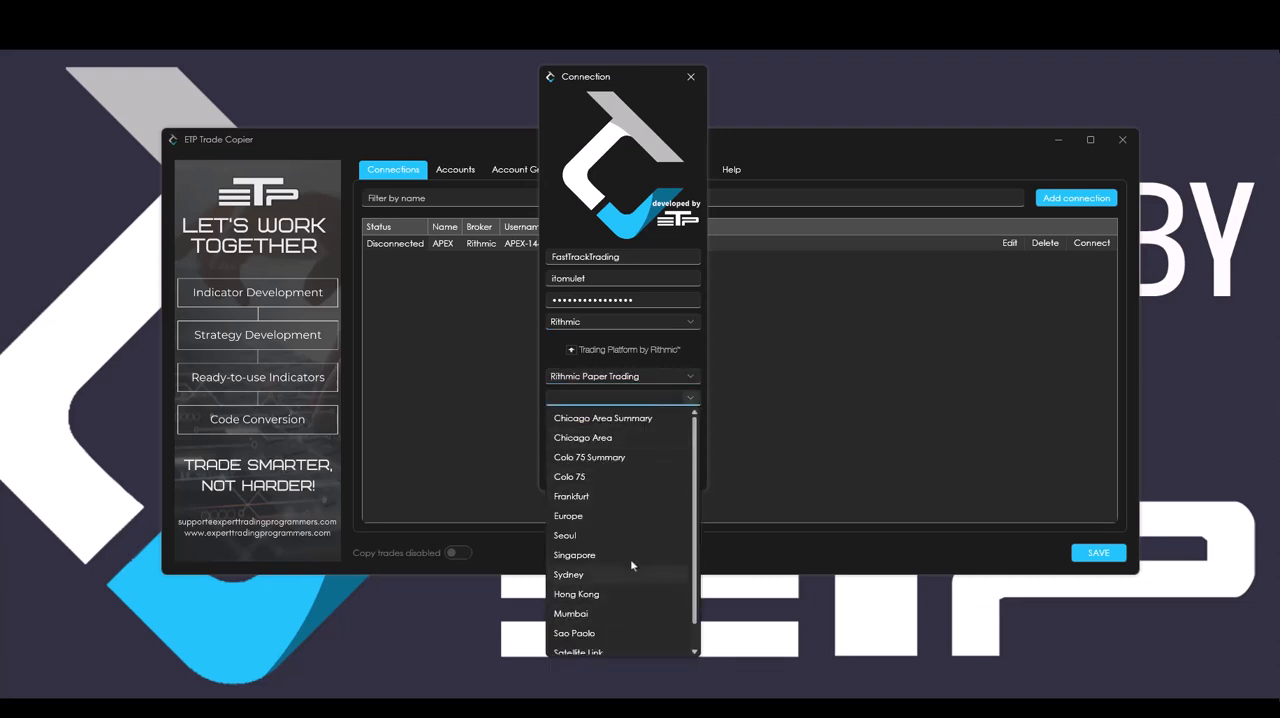
click(624, 498)
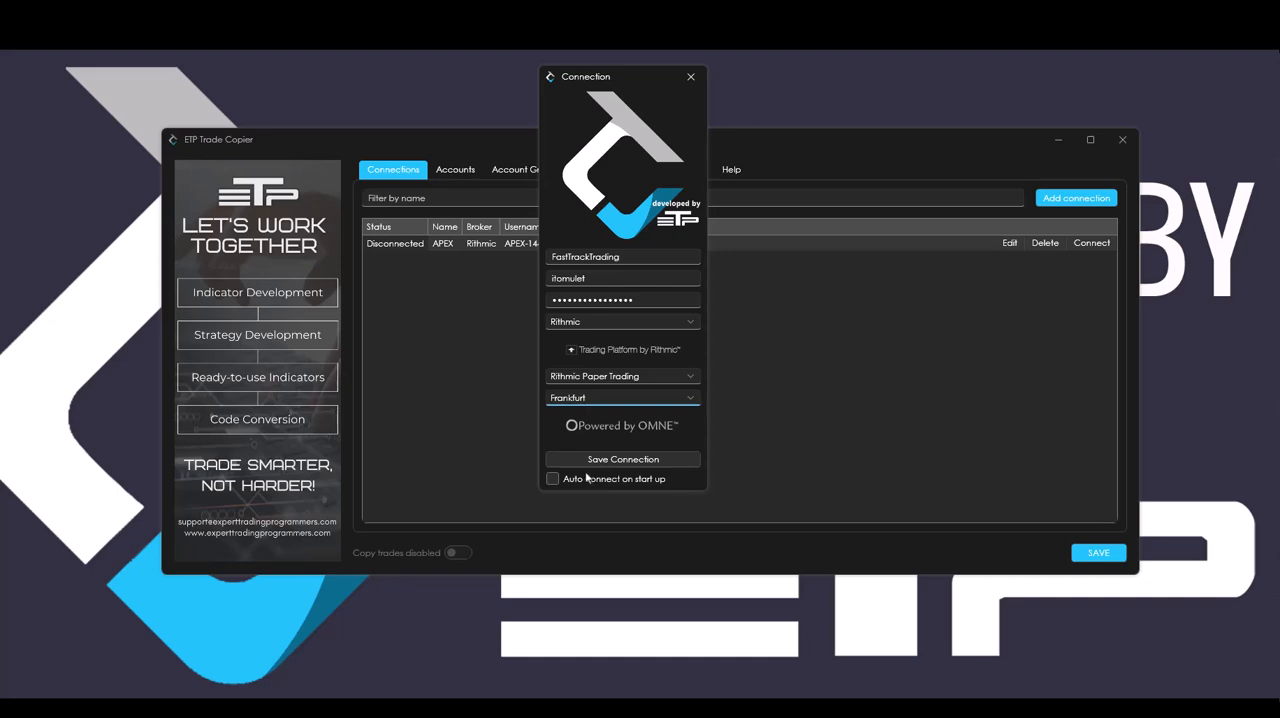
Save the FastTrackTrading connection with auto connect on start up enabled, accepting the disclaimer after reading to its end.
click(553, 480)
click(626, 460)
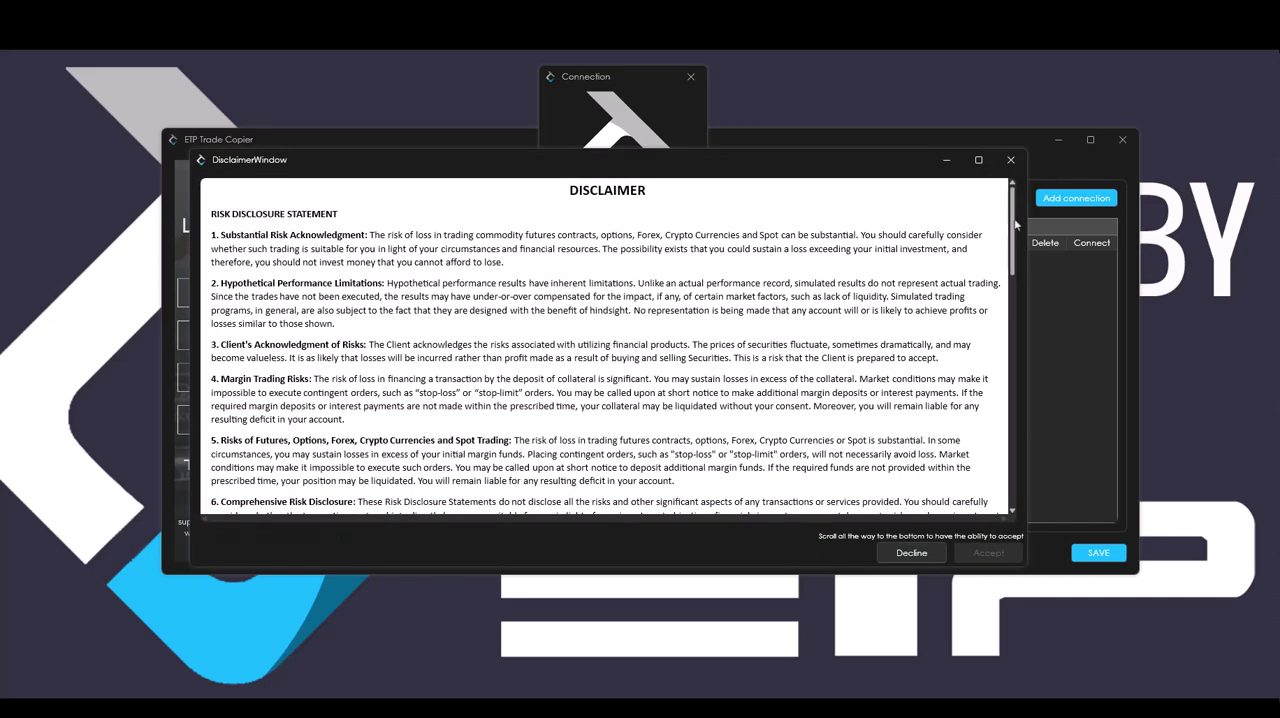
drag(1013, 226, 1013, 505)
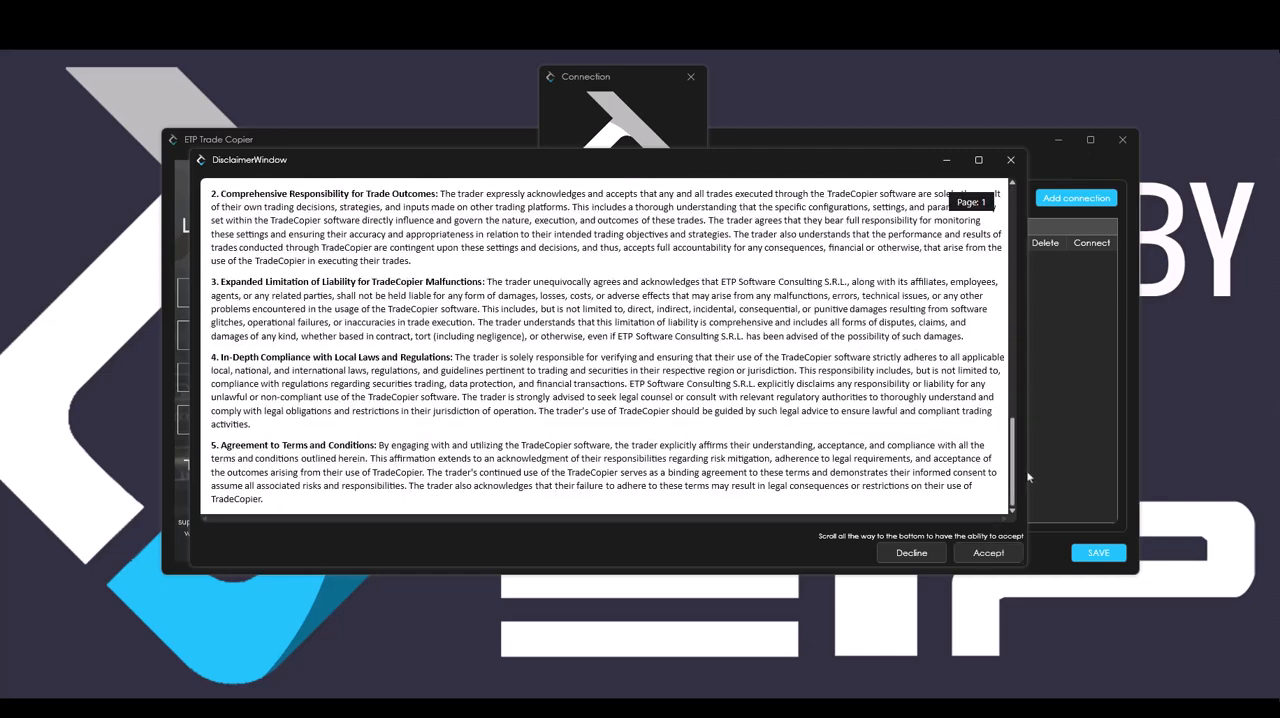
click(998, 553)
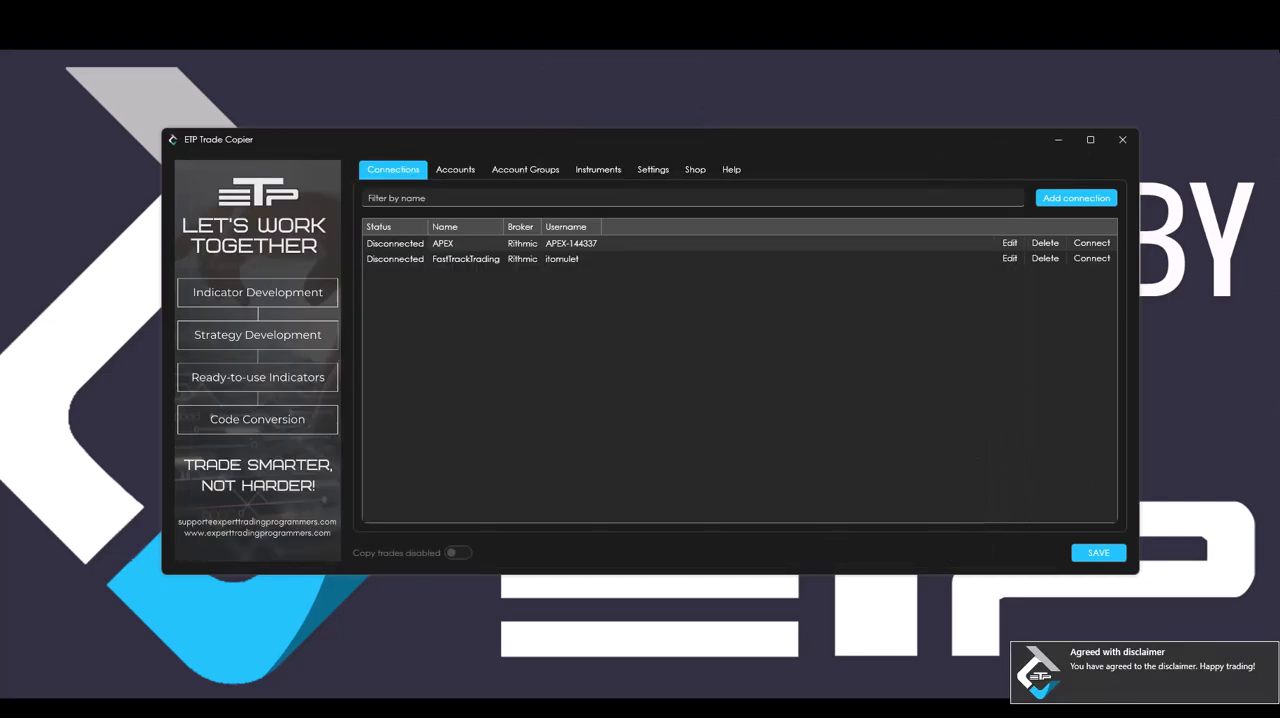
Add a new connection named Volumetrica 1 and fill in its login e-mail and password.
click(1087, 200)
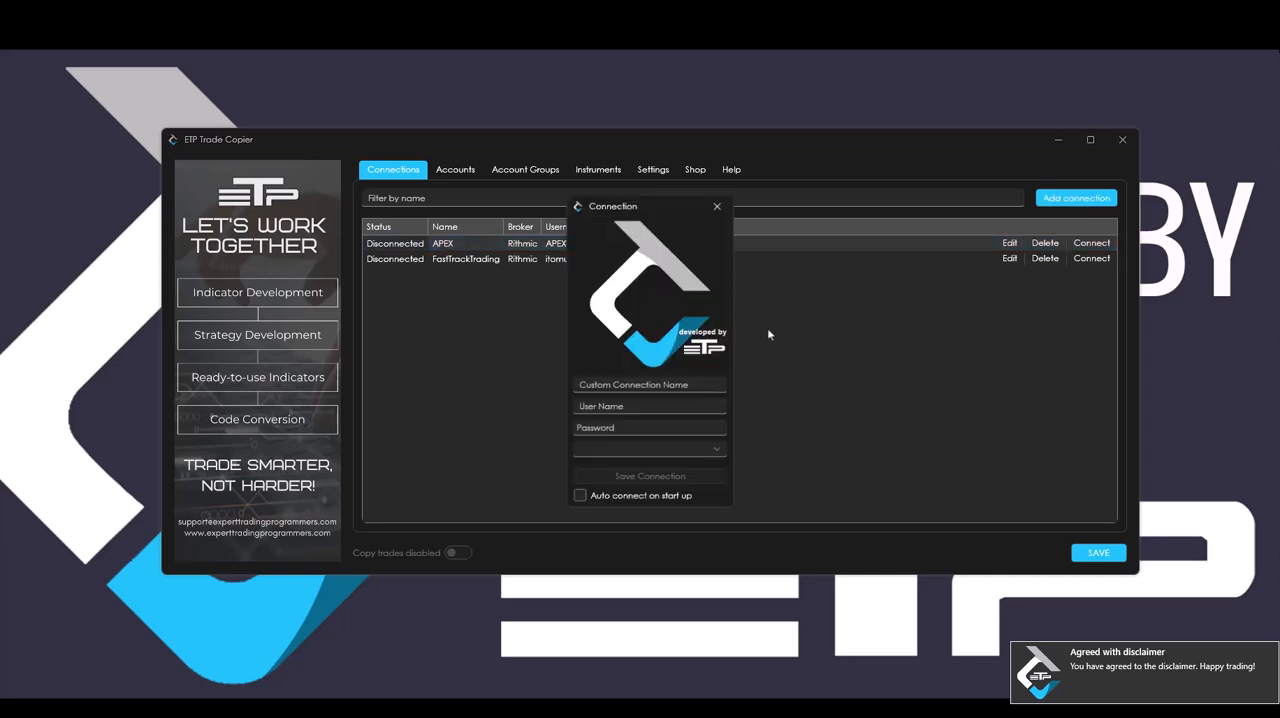
click(672, 385)
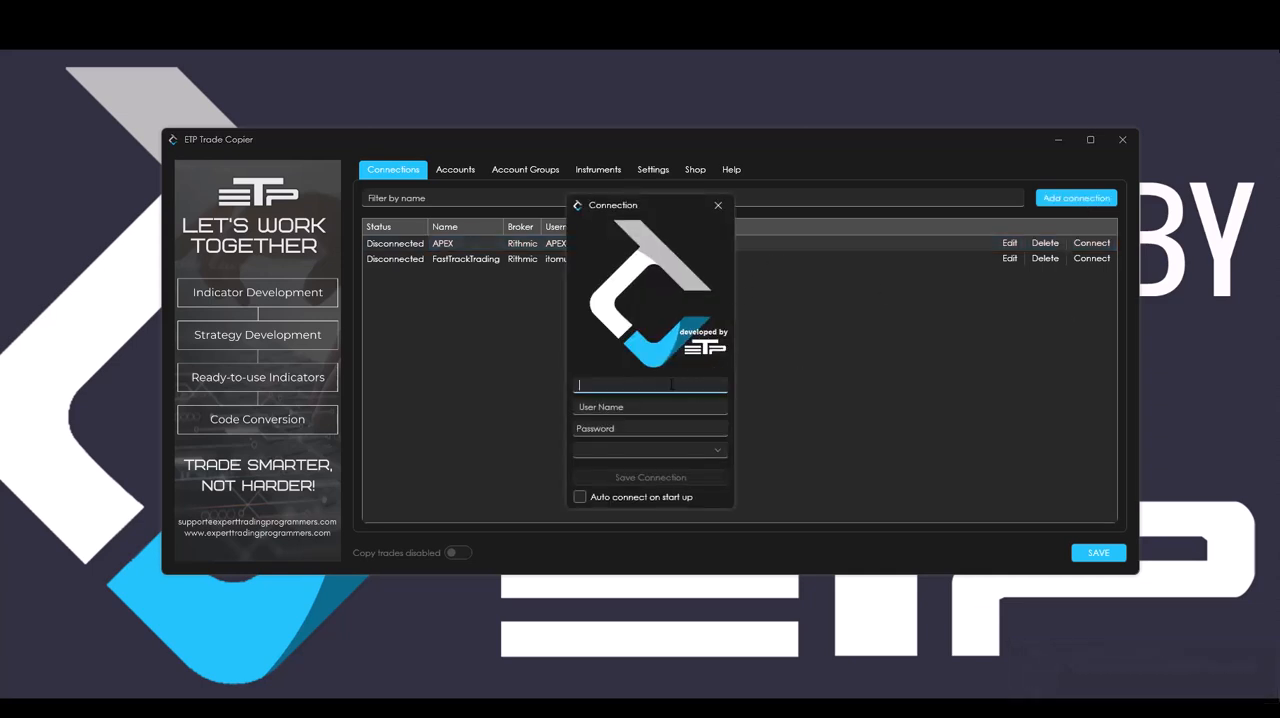
text(Volumetrica 1)
key(Tab)
key(ctrl+v)
key(alt+Tab)
click(650, 428)
key(ctrl+v)
Save the Volumetrica 1 connection with Volumetrica as broker and auto connect on start up enabled, accepting the disclaimer.
click(650, 450)
click(658, 488)
click(580, 497)
click(651, 478)
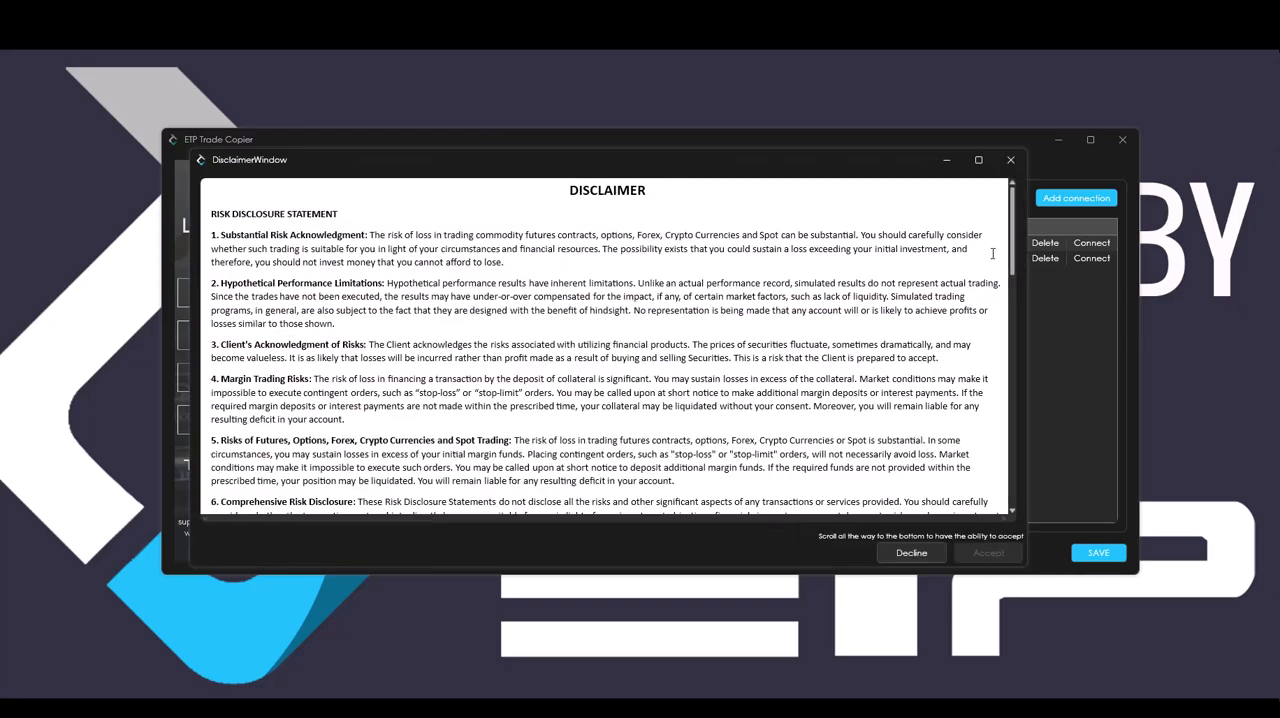
drag(1017, 237, 1026, 531)
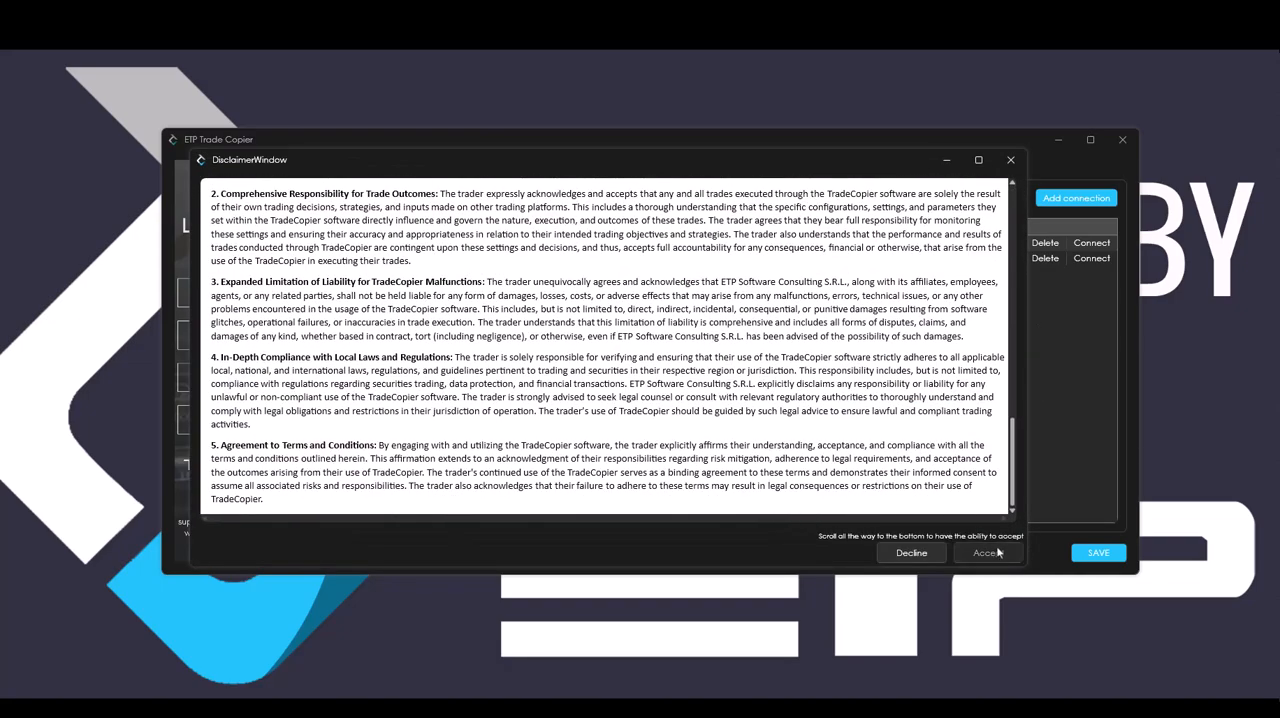
click(988, 553)
Add a new connection named Volumetrica 2 and fill in its login e-mail and password.
click(1076, 198)
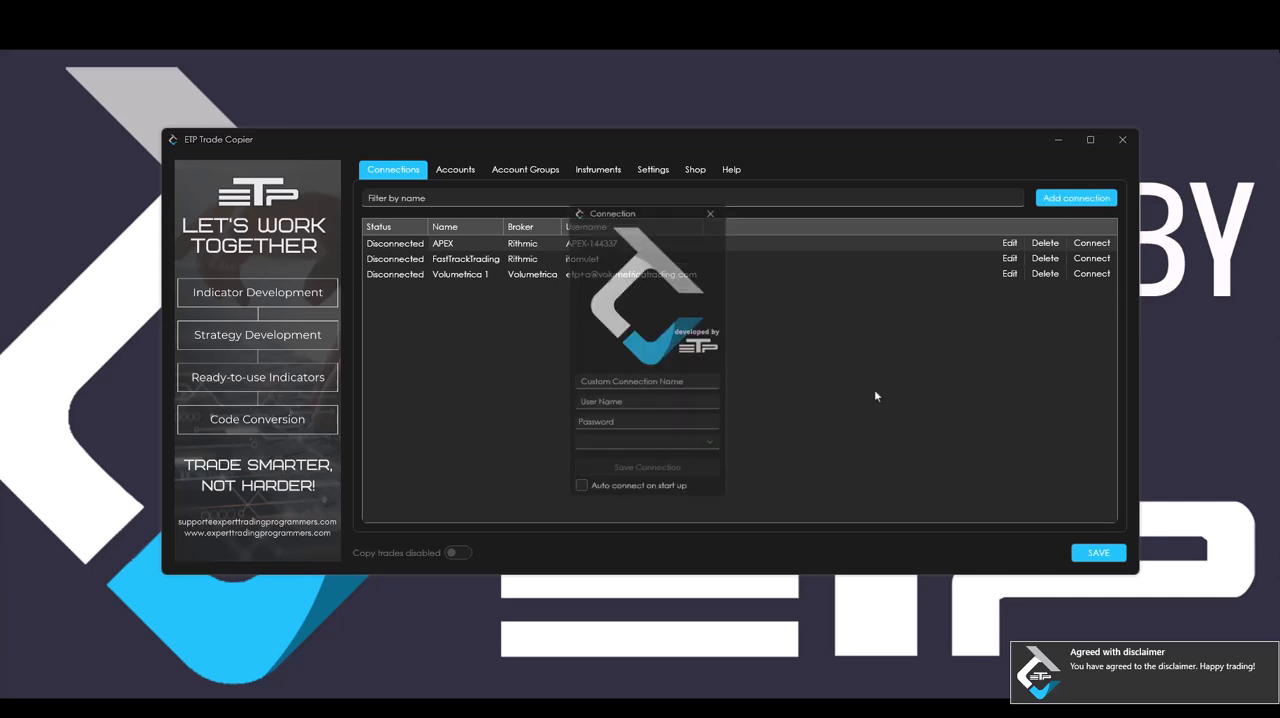
click(635, 384)
text(Volumetrica 2)
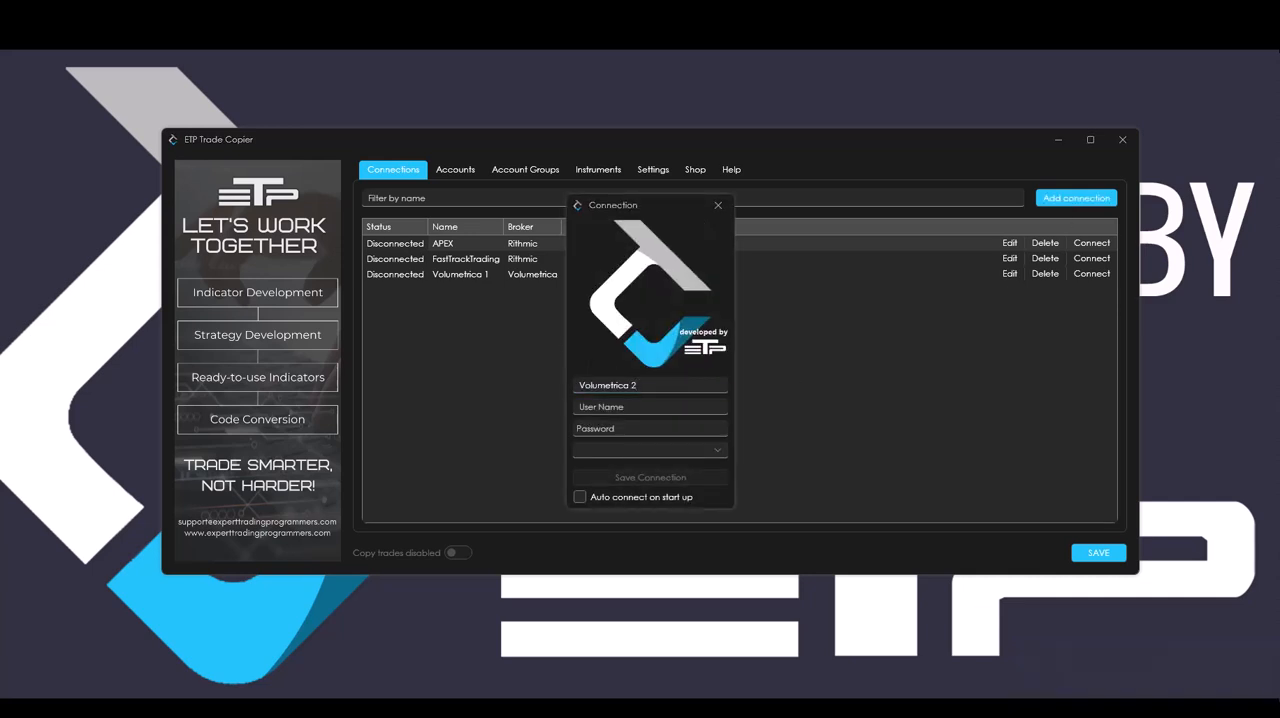
click(650, 407)
key(ctrl+v)
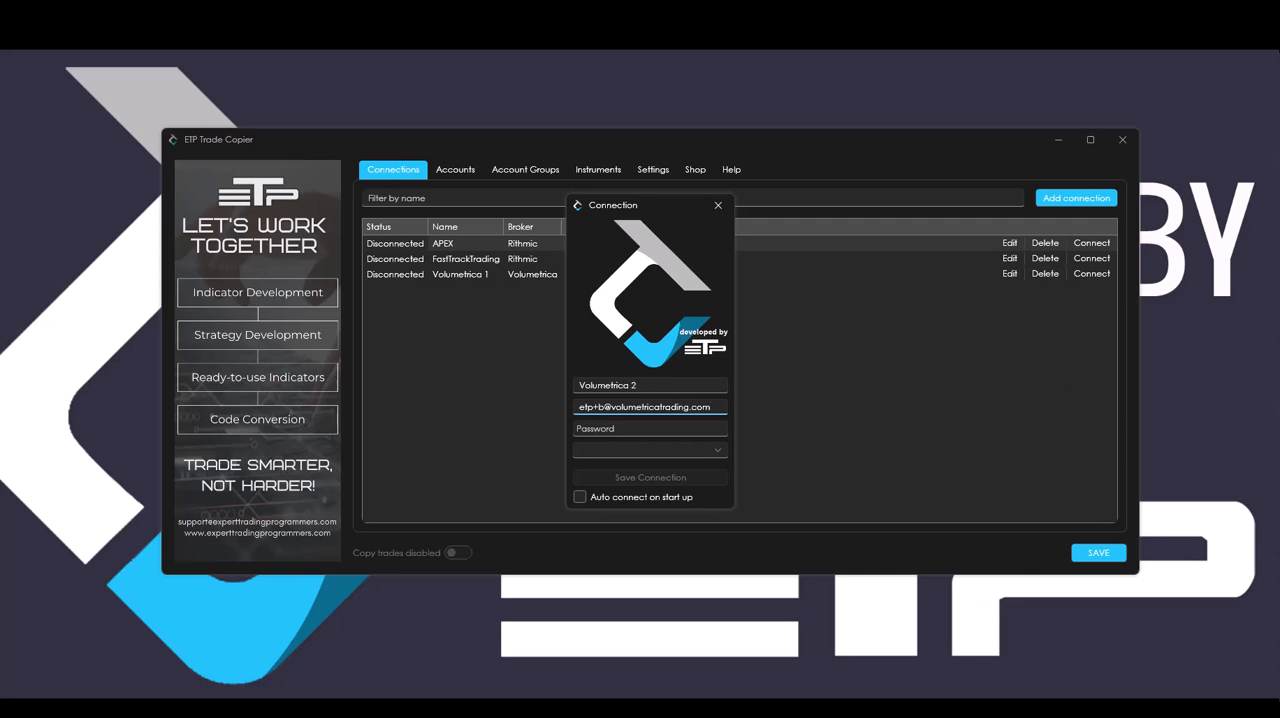
click(679, 428)
key(ctrl+v)
Save the Volumetrica 2 connection with Volumetrica as broker and auto connect on start up enabled, accepting the disclaimer.
click(665, 450)
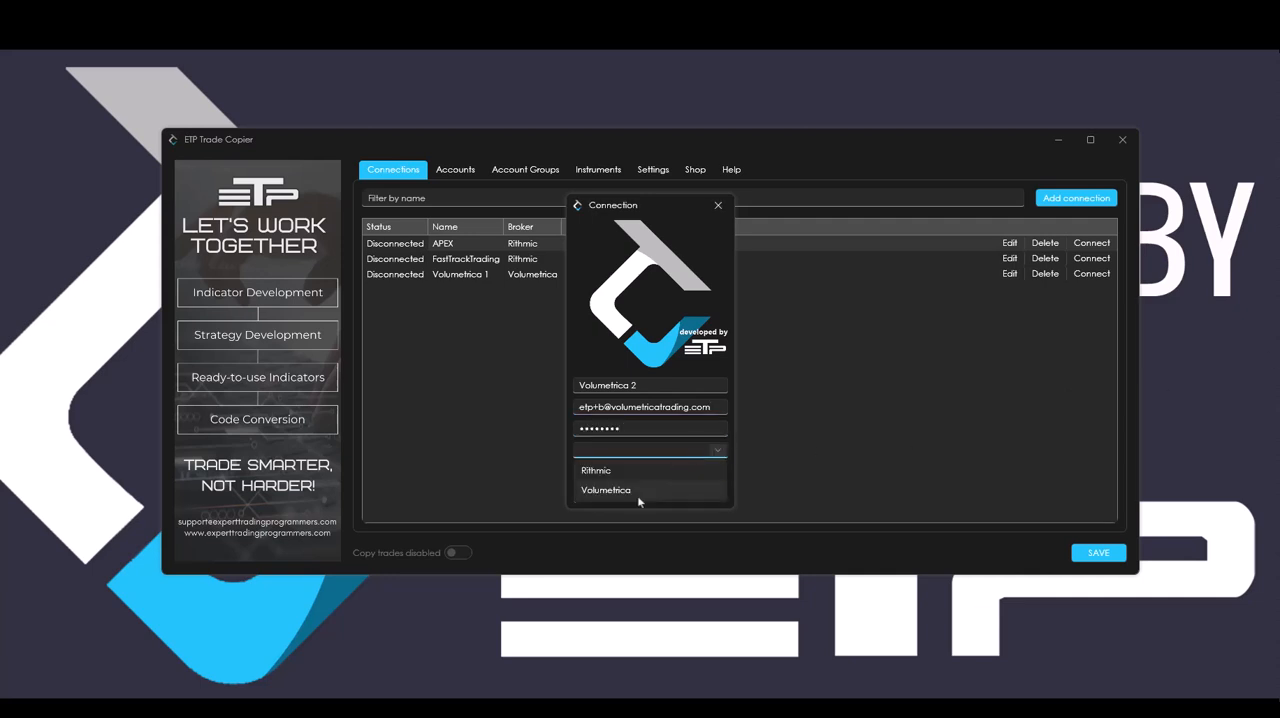
click(641, 494)
click(580, 496)
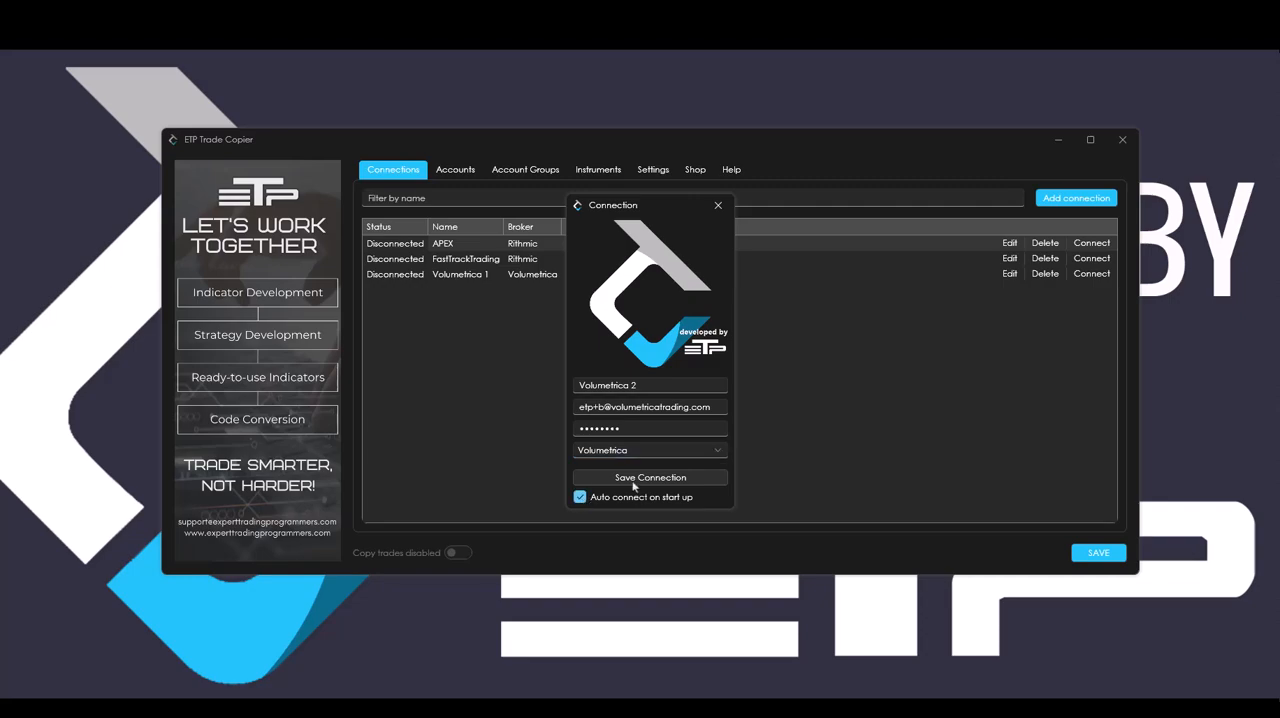
click(640, 479)
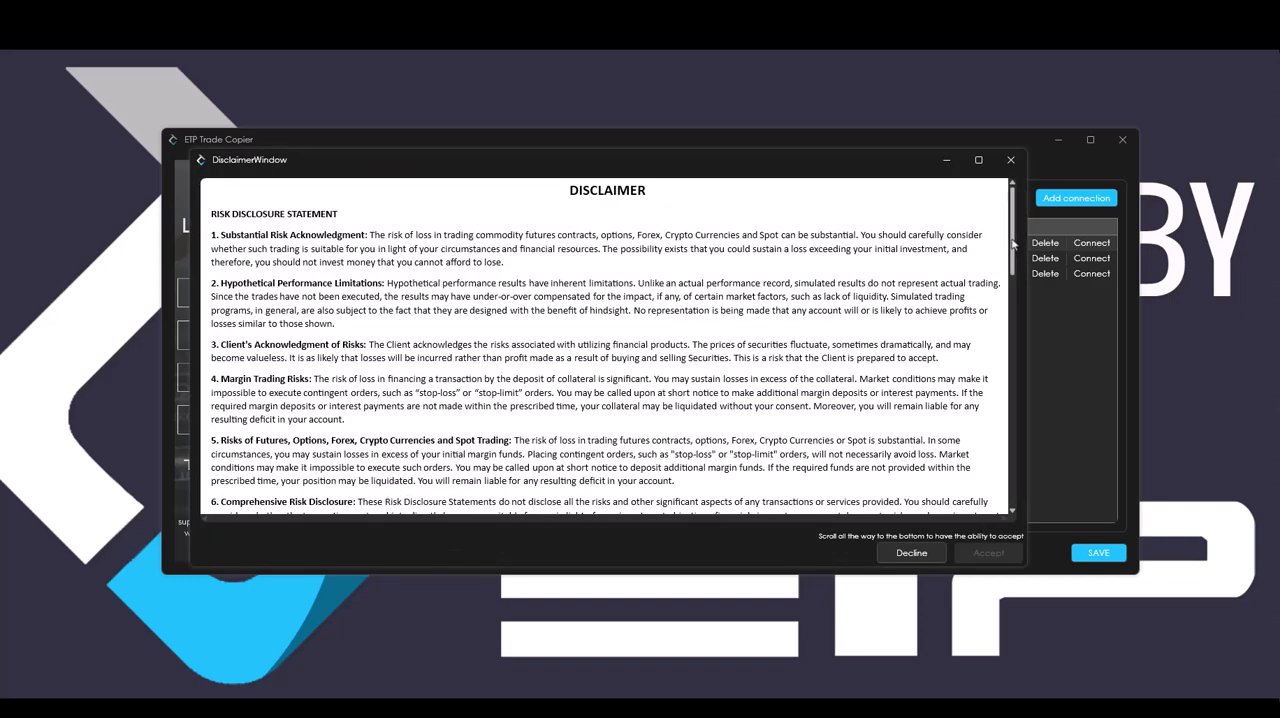
scroll(1012, 241, down, 10)
click(989, 553)
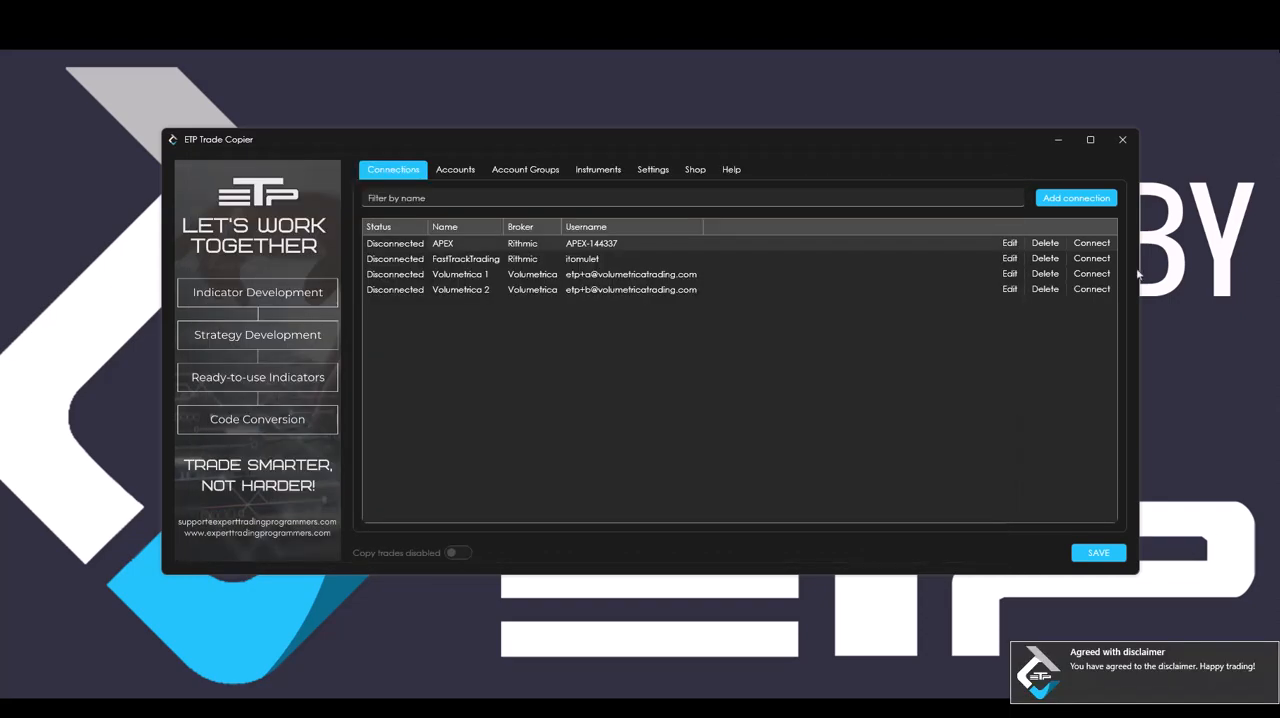
Add a new connection named PropShopTrader and fill in its account user name and password.
click(1063, 206)
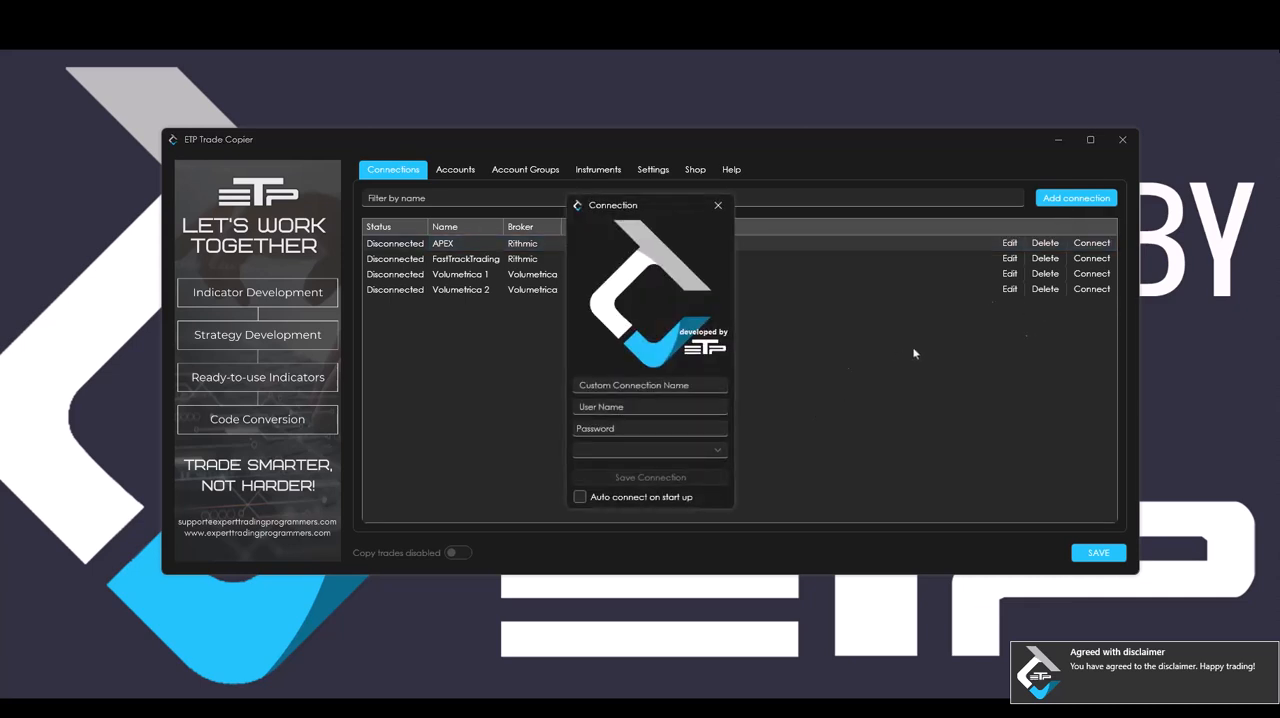
click(650, 385)
text(PropShopTrader)
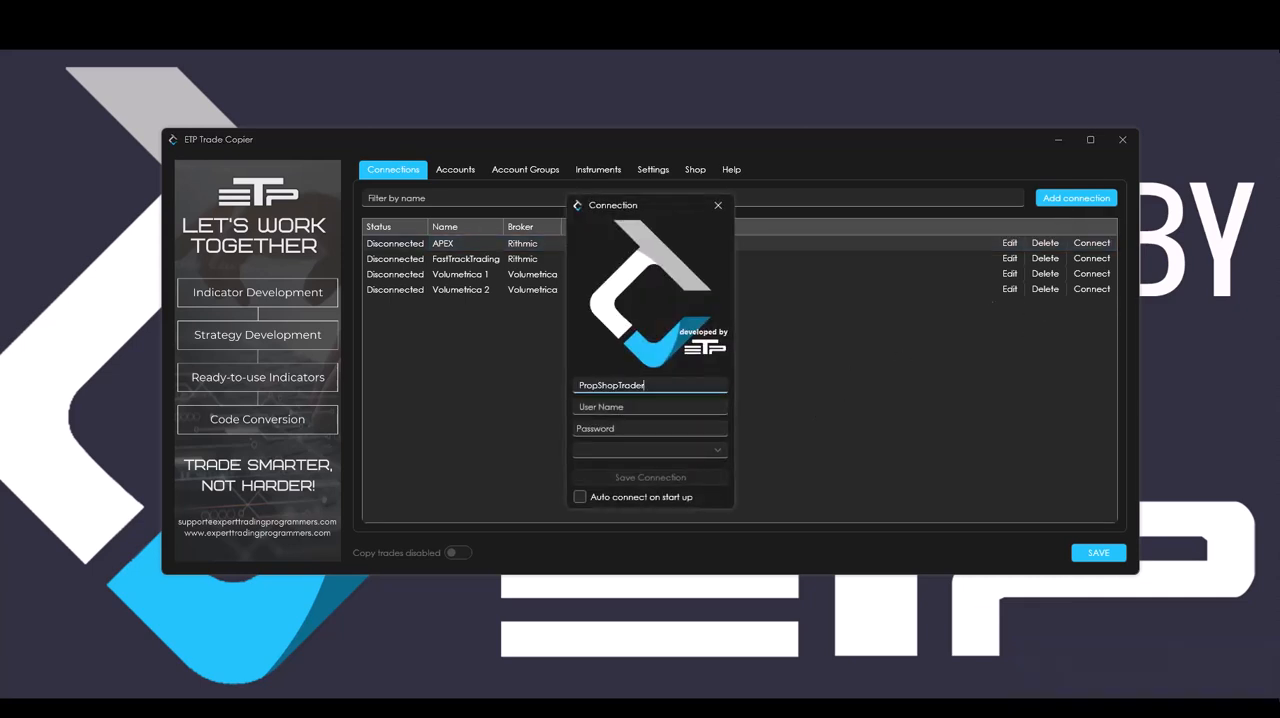
click(592, 406)
text(AdrianT)
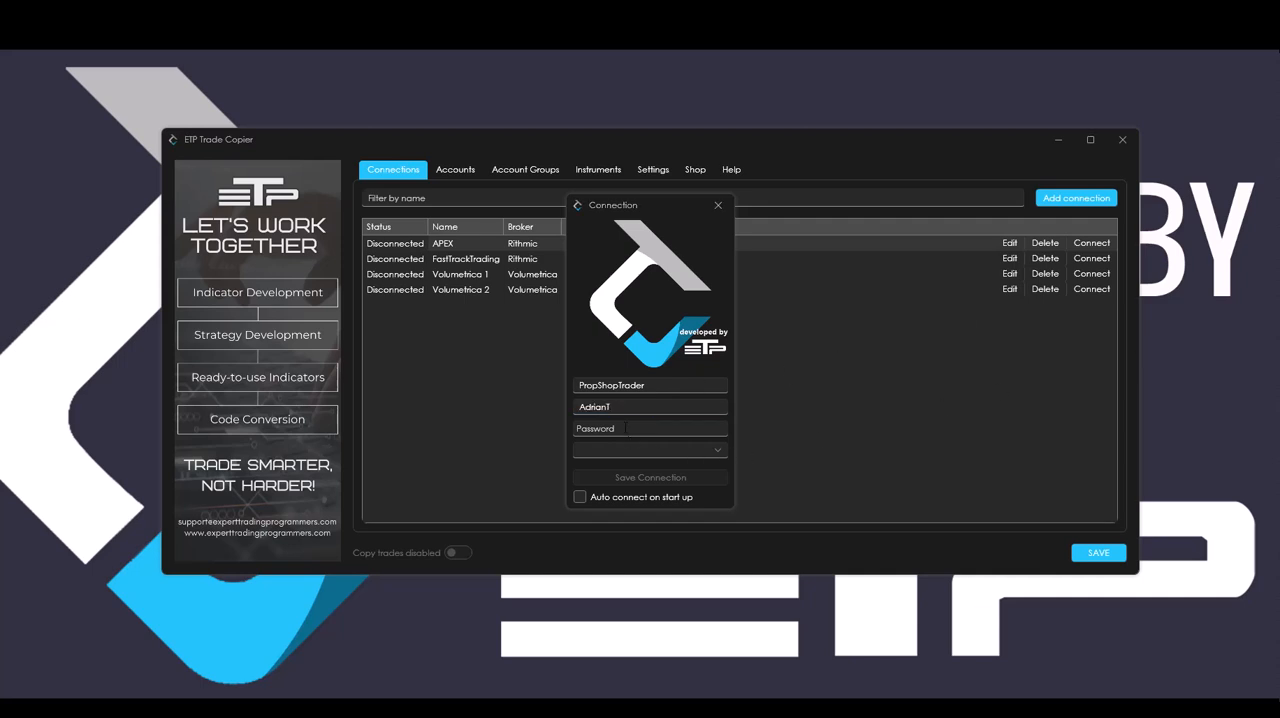
click(628, 430)
key(ctrl+v)
Save the PropShopTrader connection with broker Rithmic, system Rithmic Paper Trading, gateway Frankfurt and auto connect on start up, accepting the disclaimer.
click(714, 455)
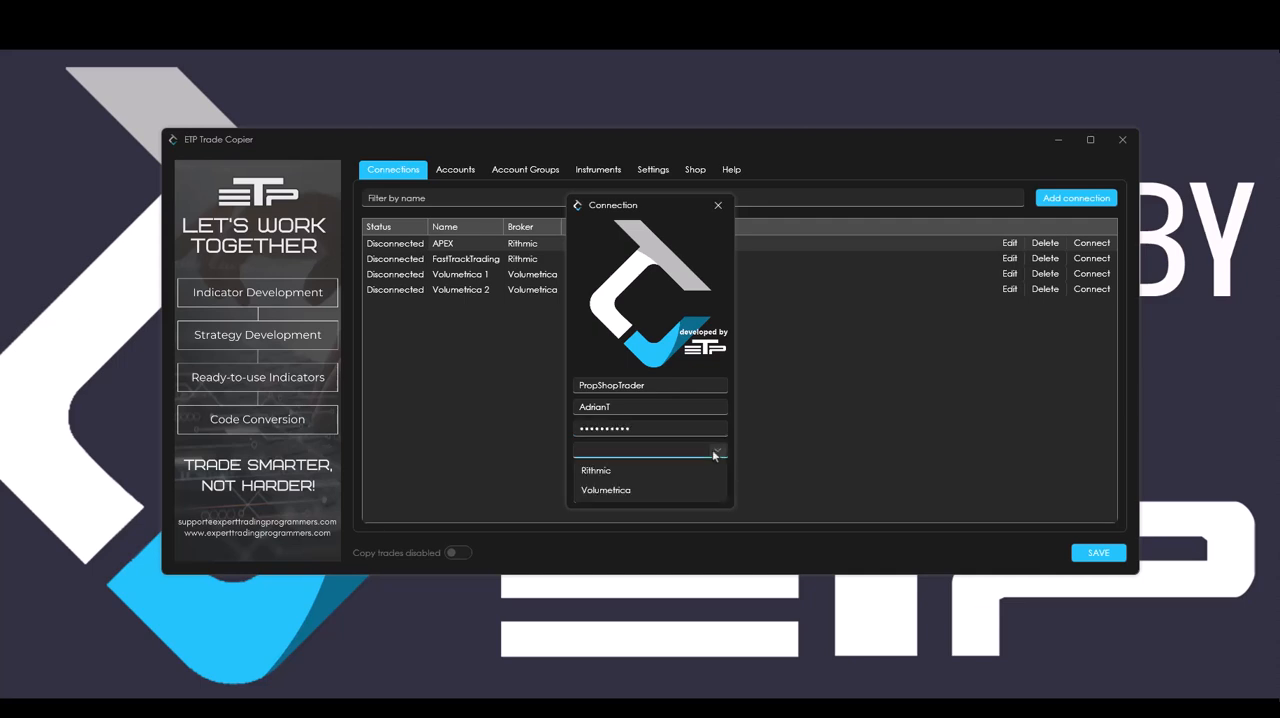
click(652, 472)
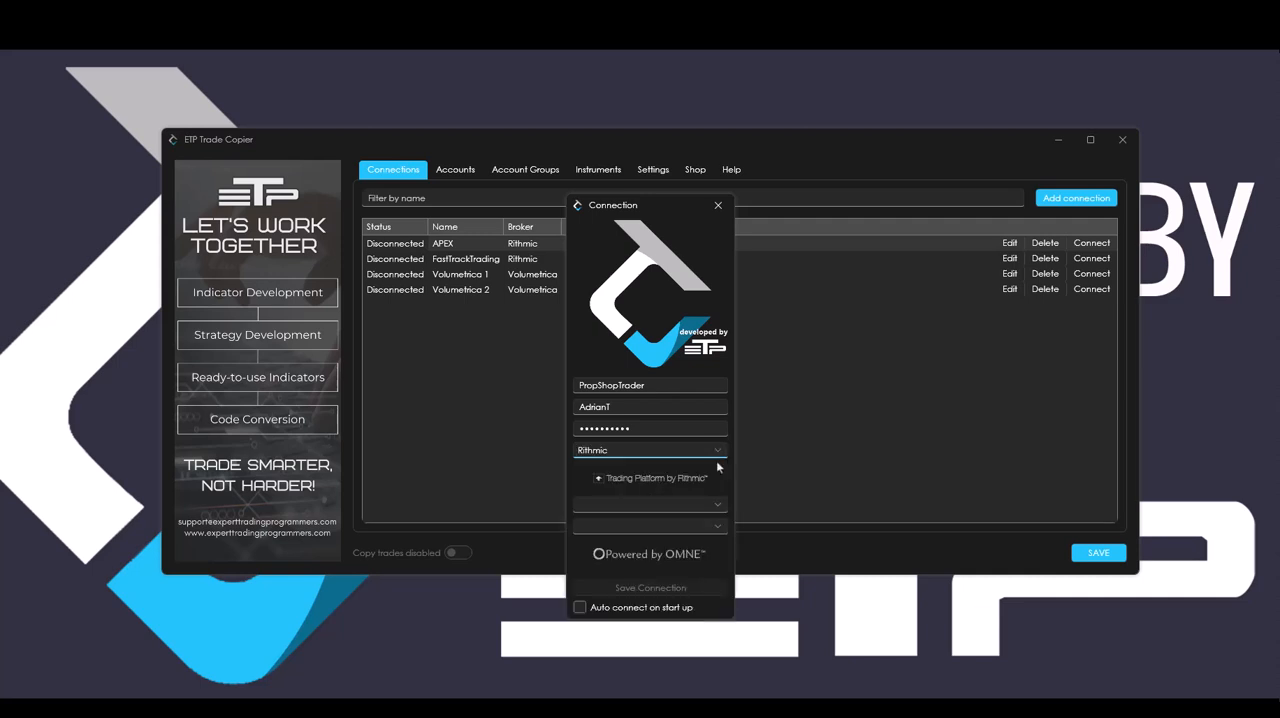
click(692, 505)
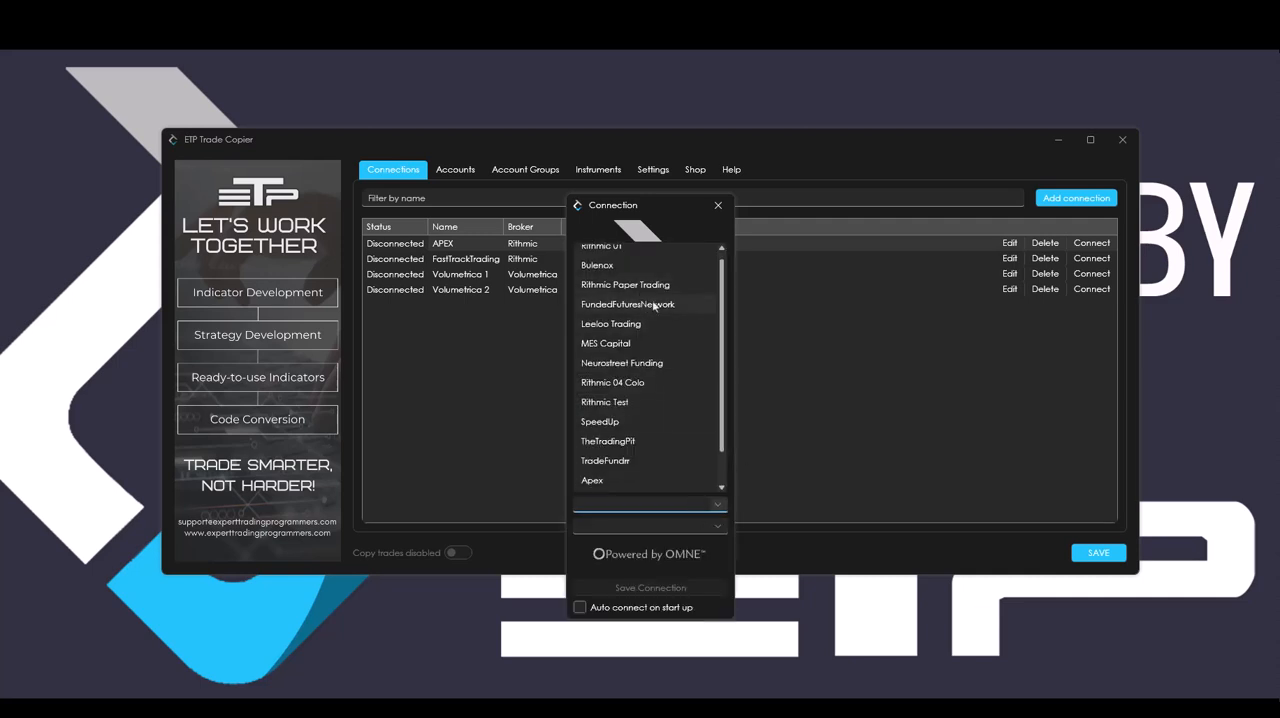
click(655, 291)
click(683, 525)
scroll(613, 345, down, 1)
click(612, 345)
click(580, 607)
click(651, 588)
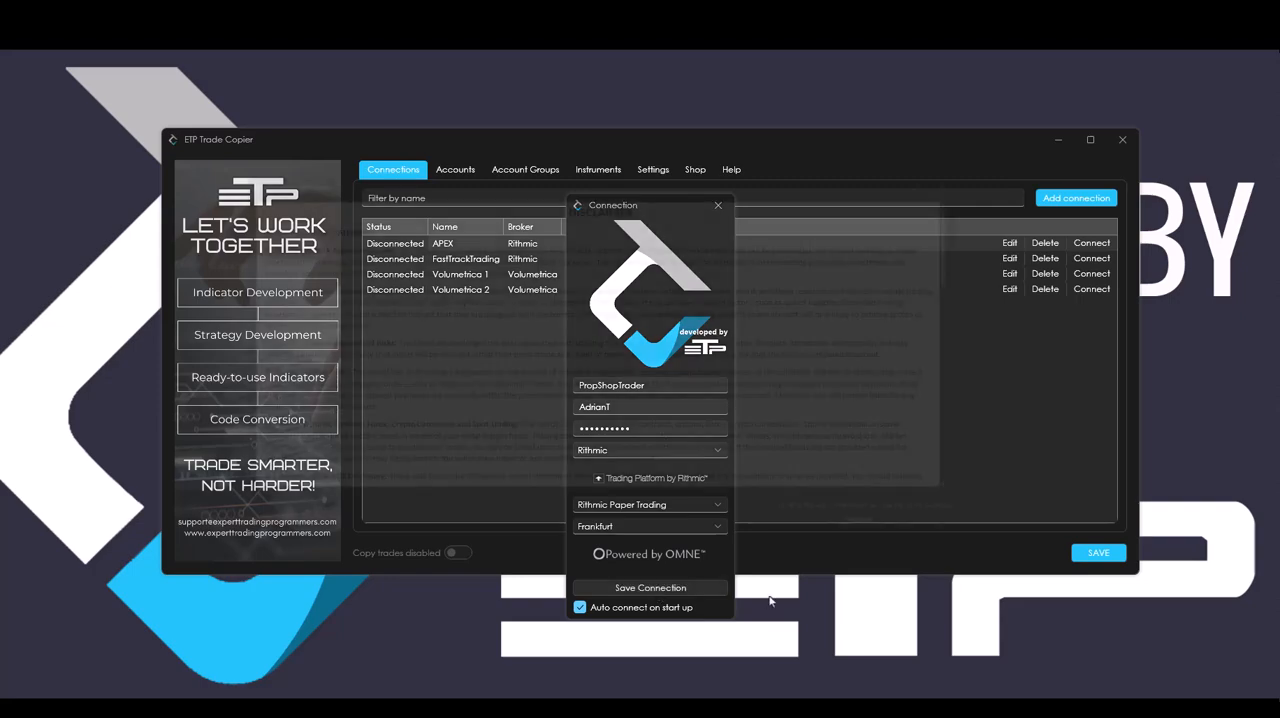
drag(1015, 316, 1000, 513)
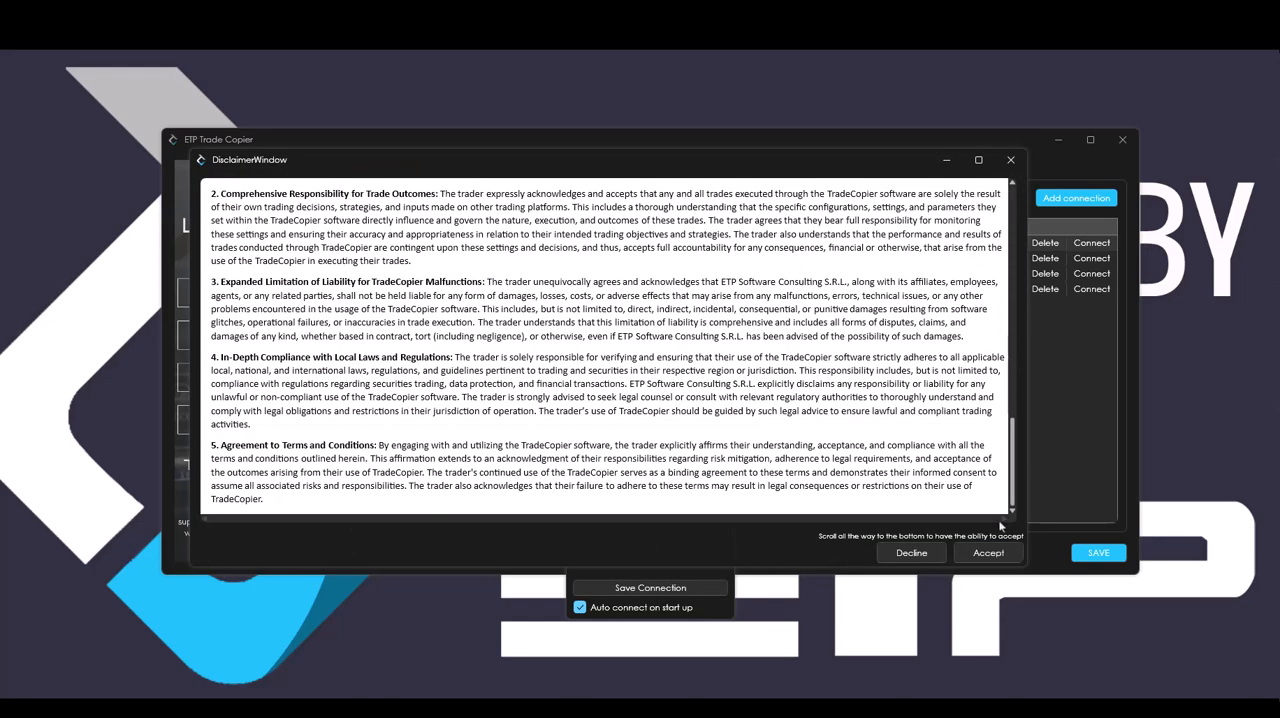
click(989, 552)
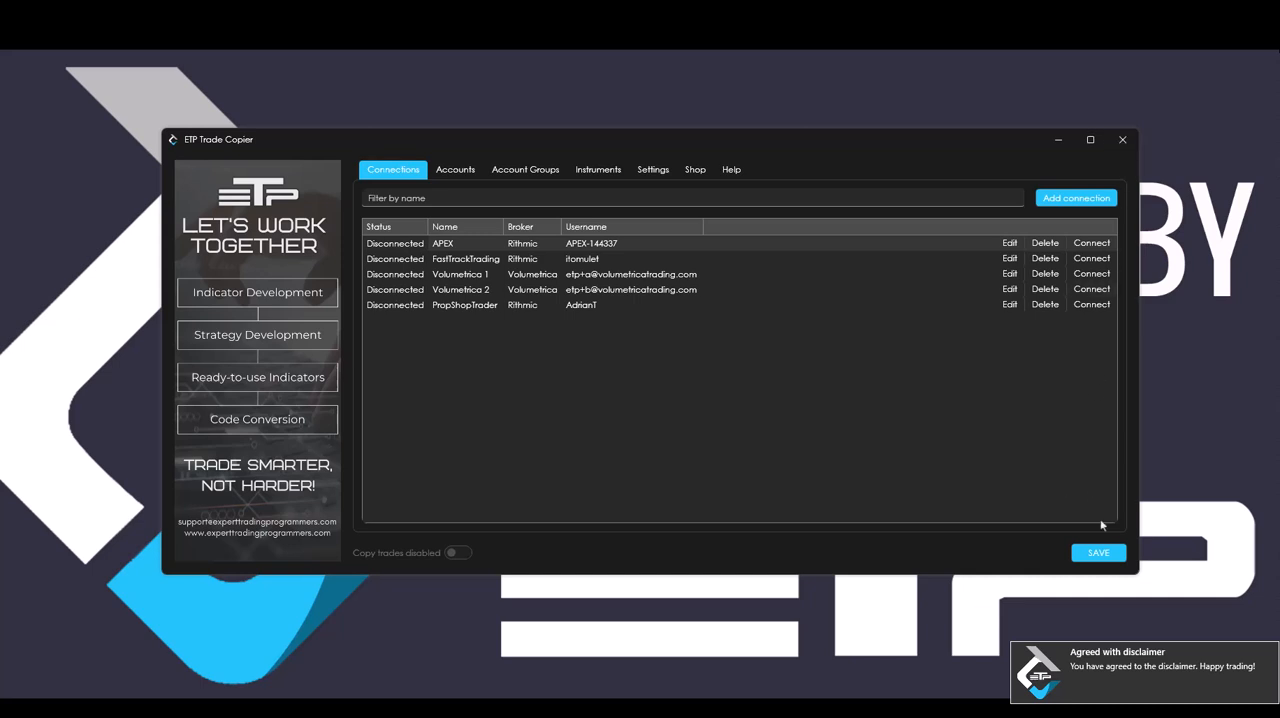
Save the configuration, restart the trade copier and log in with the account password.
click(1106, 554)
click(1122, 139)
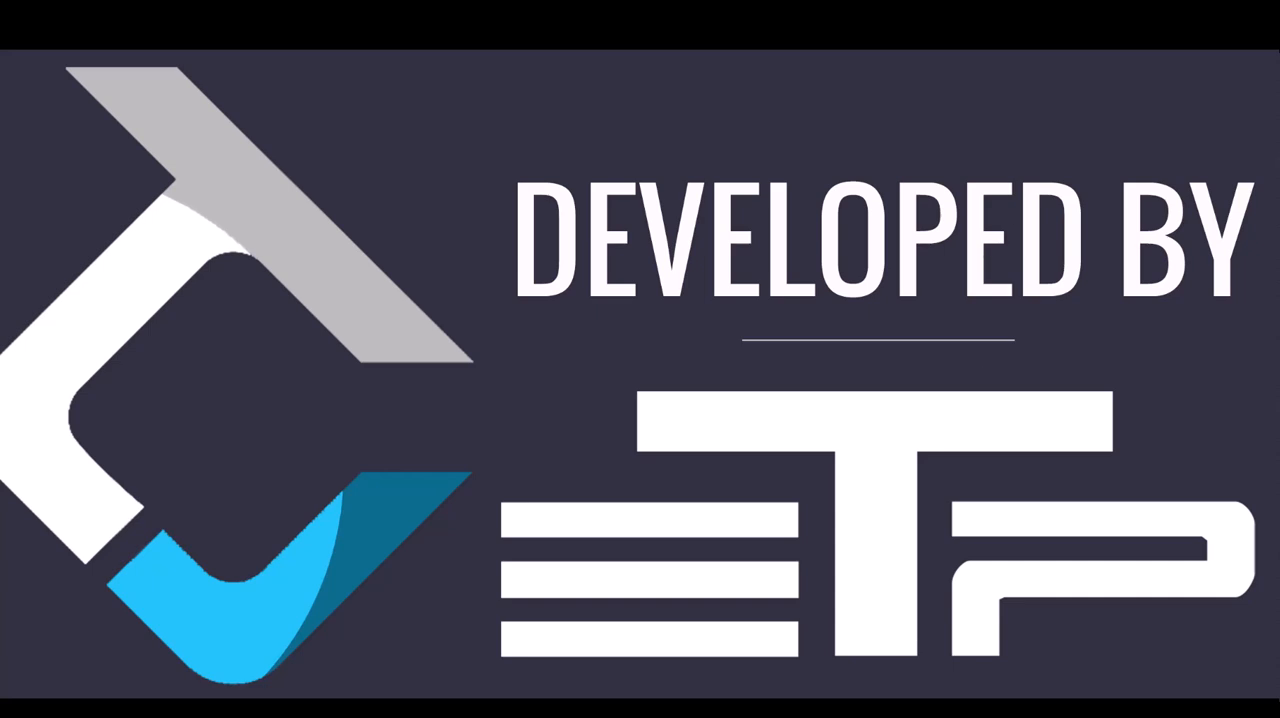
click(590, 417)
text(•••)
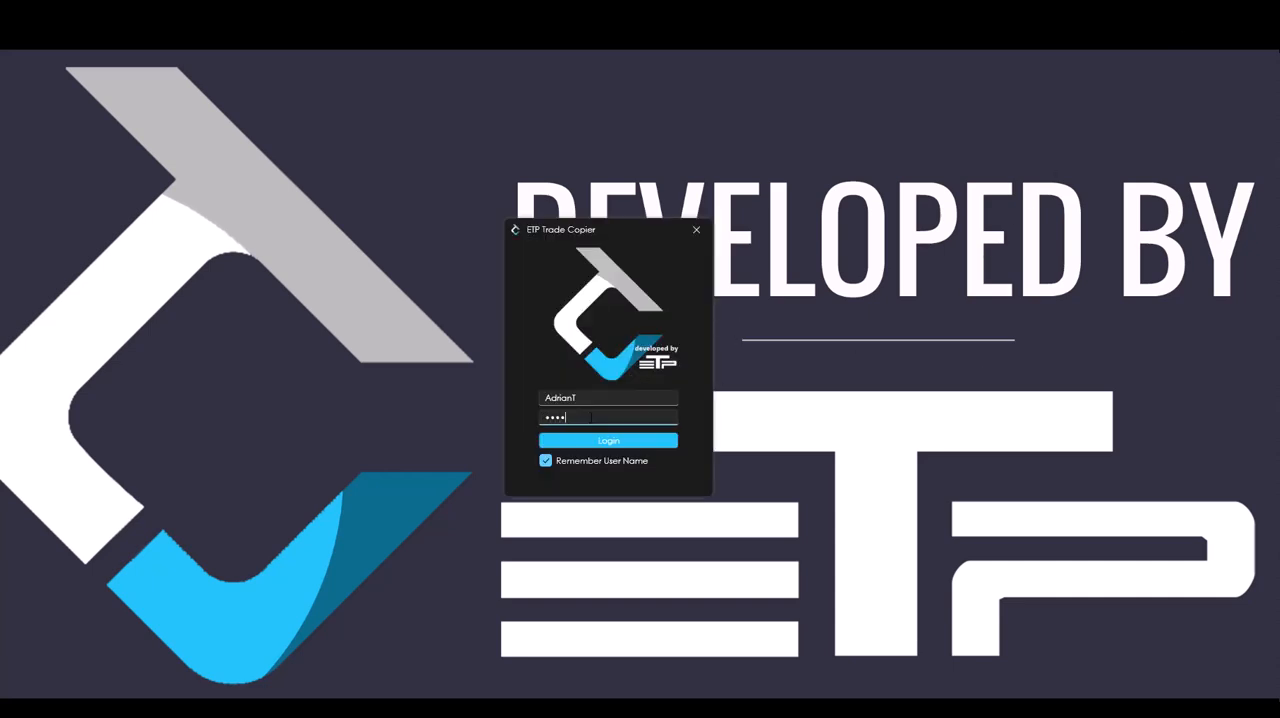
text(•••••••)
key(Return)
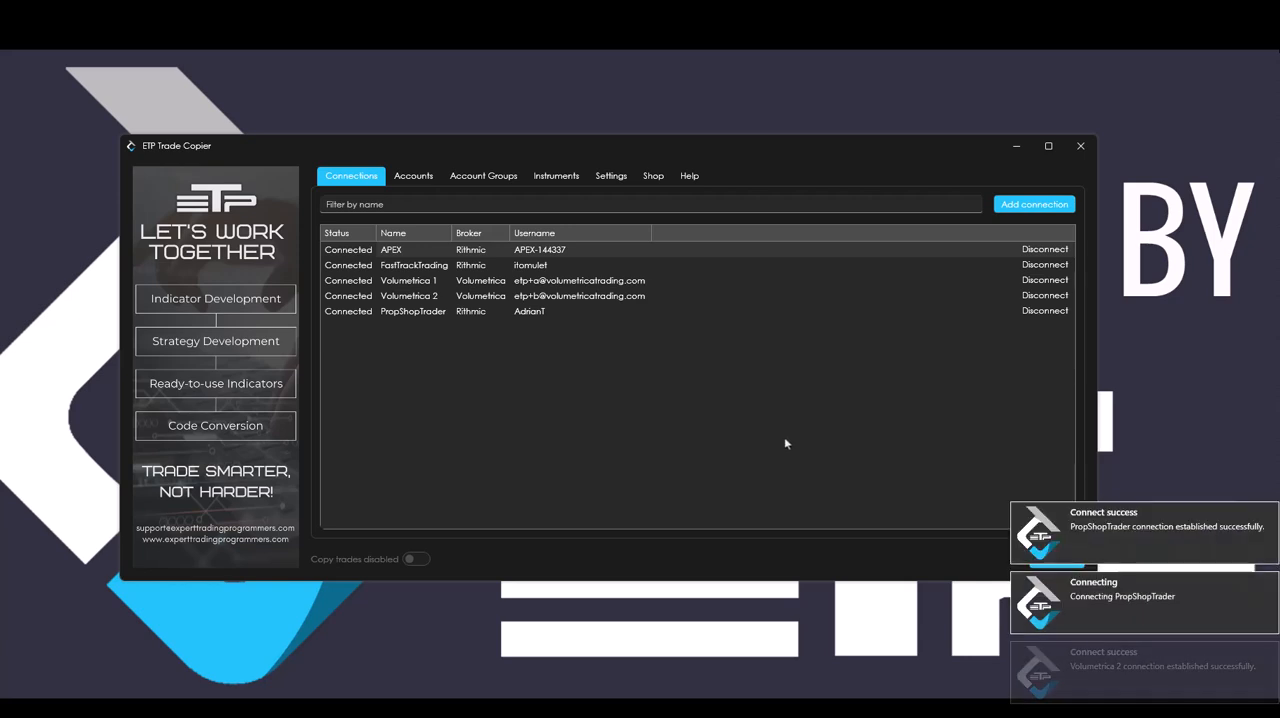
Create an account group named Group 1 with the APEX account ending in 03 as leader account.
click(561, 446)
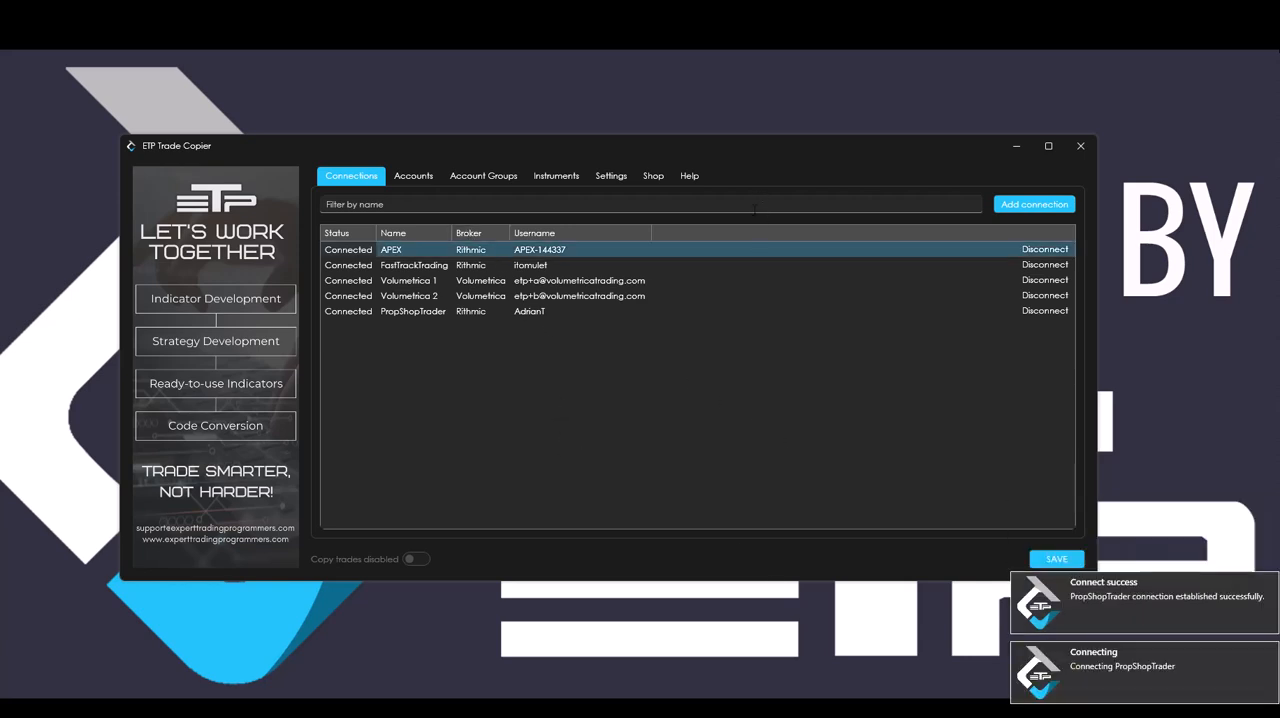
click(418, 179)
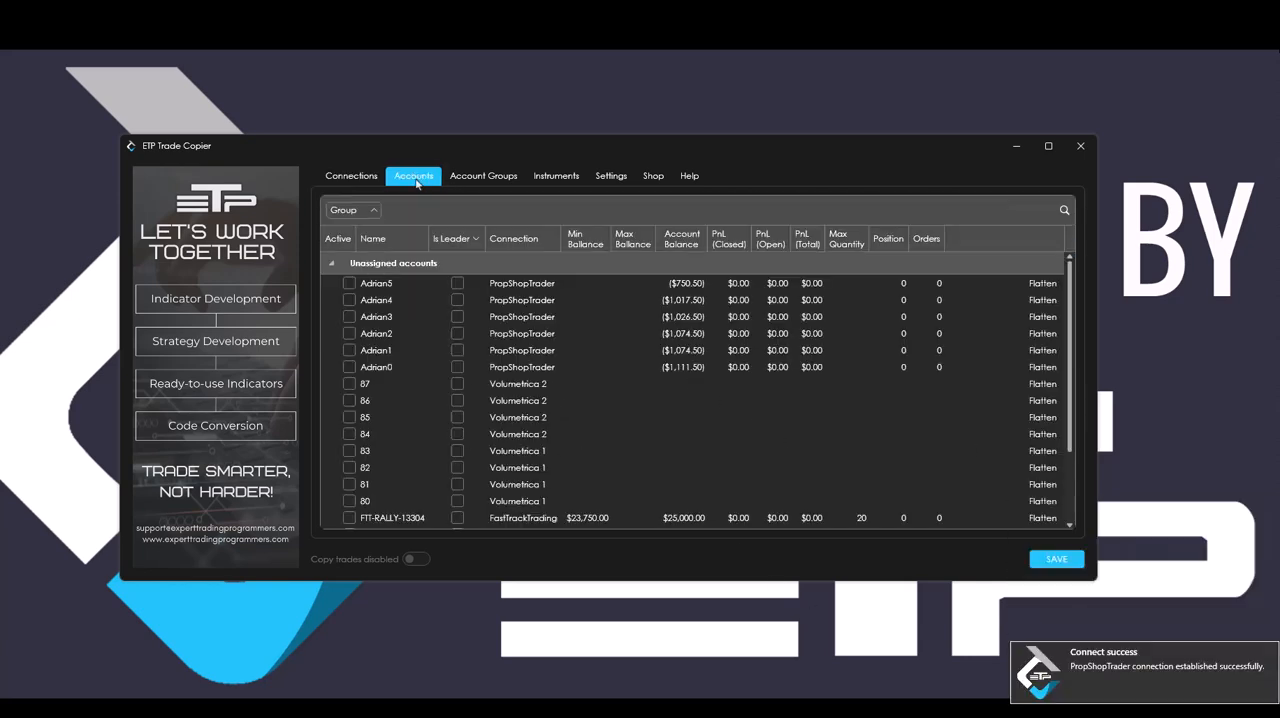
scroll(748, 320, down, 2)
scroll(746, 322, up, 2)
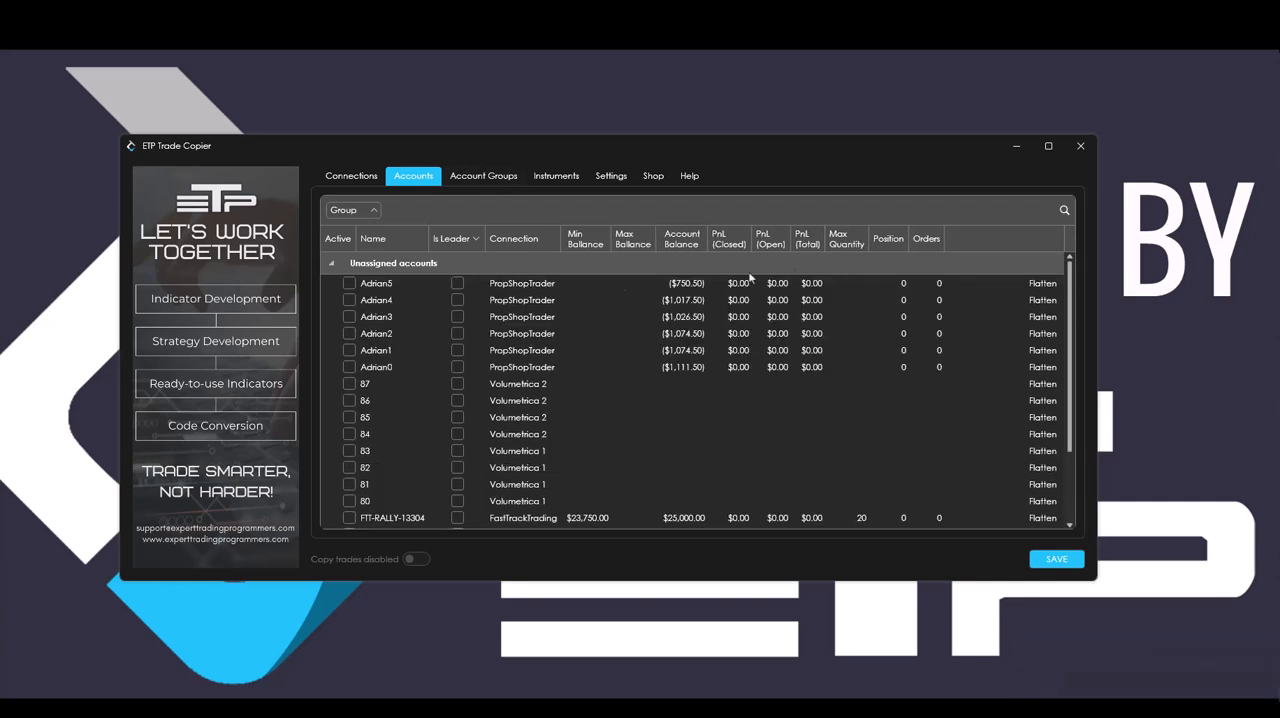
click(486, 176)
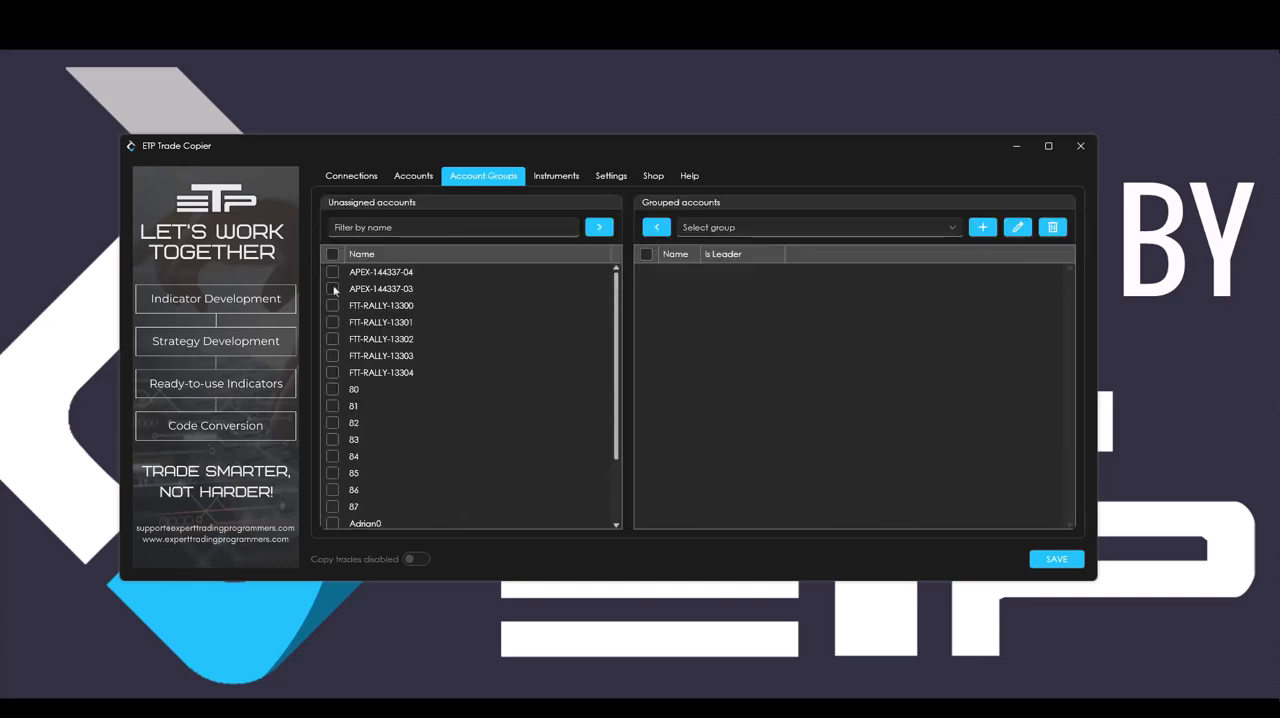
click(983, 228)
click(548, 311)
text(Gr)
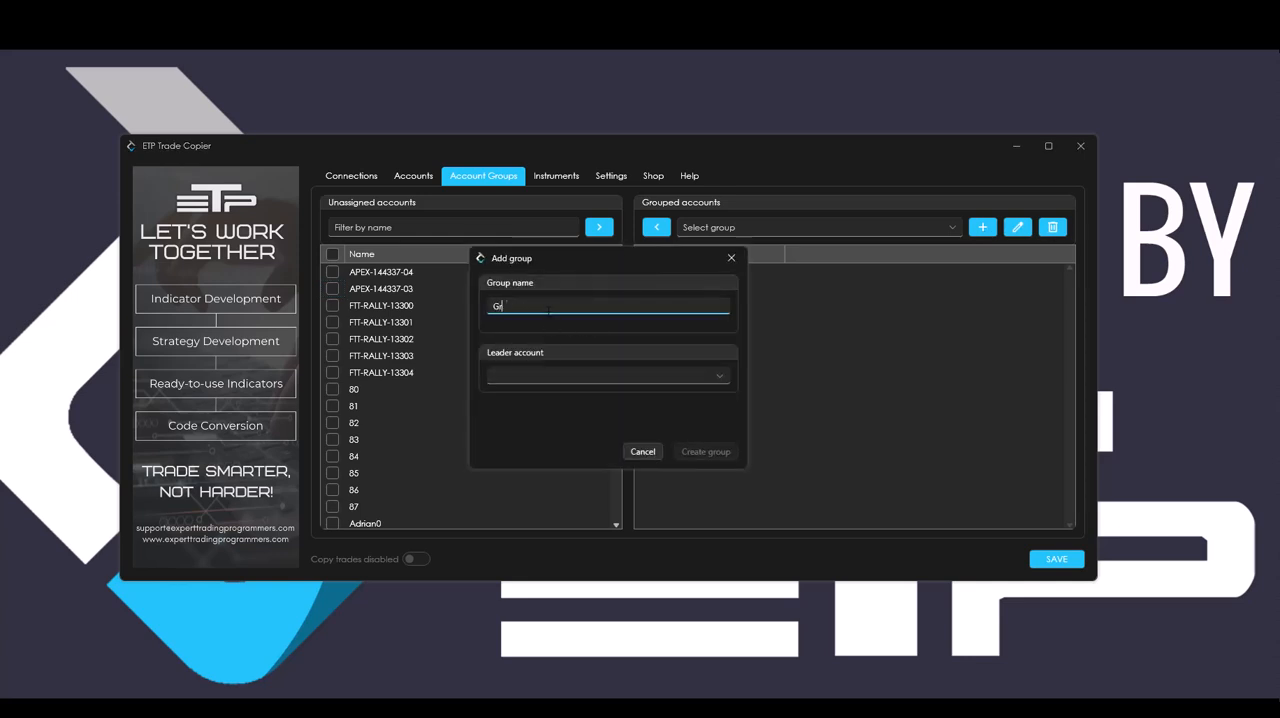
text(oup 1)
click(592, 382)
click(569, 418)
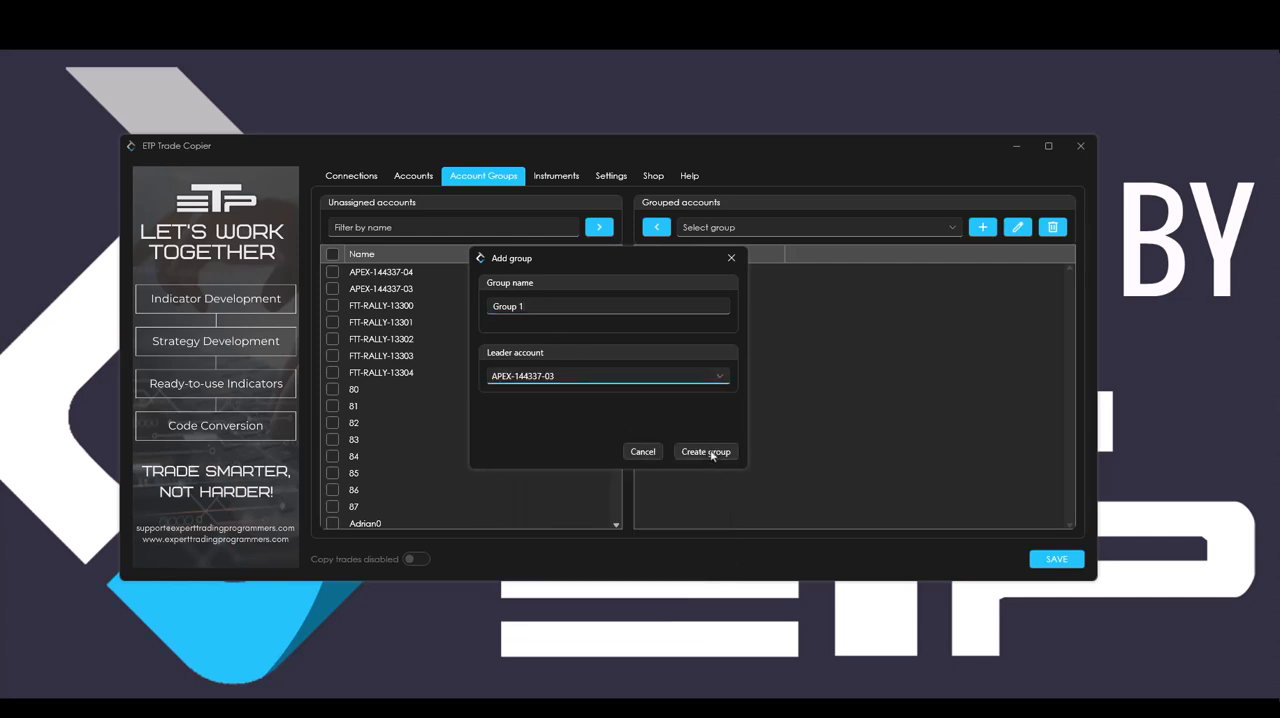
click(711, 455)
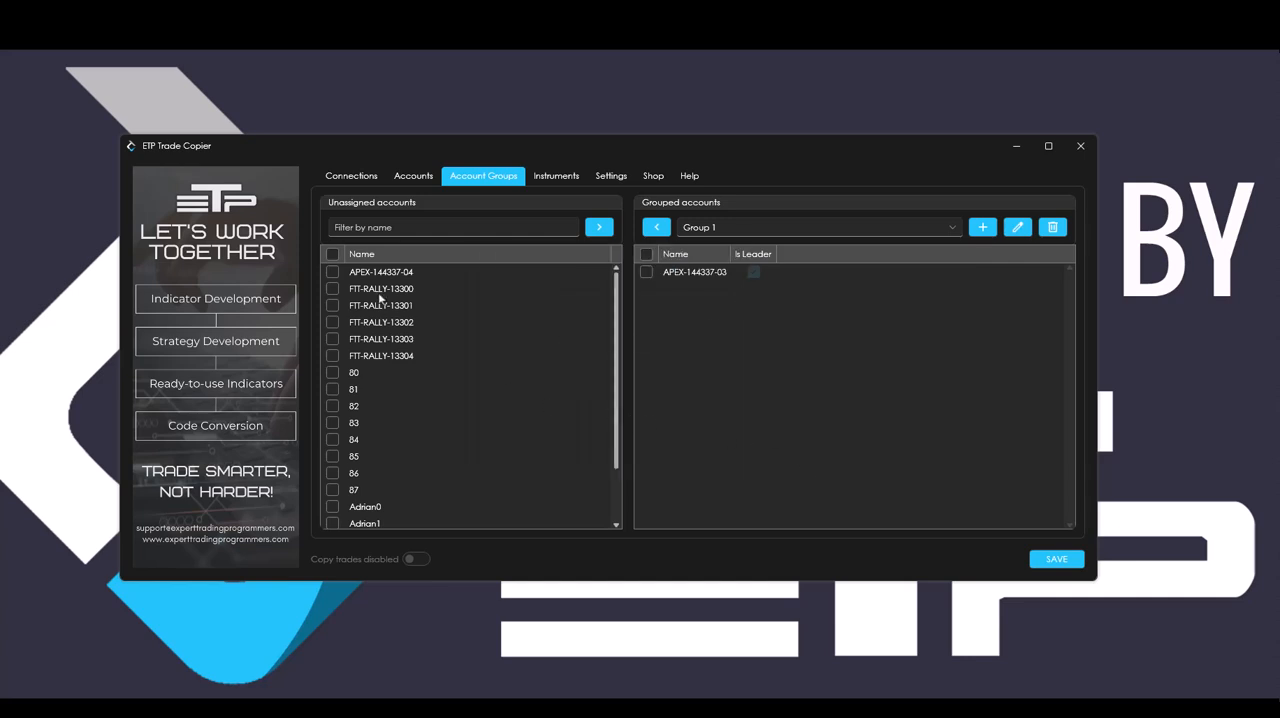
Add the first three FTT-RALLY accounts and the first three PropShopTrader accounts to Group 1.
click(332, 289)
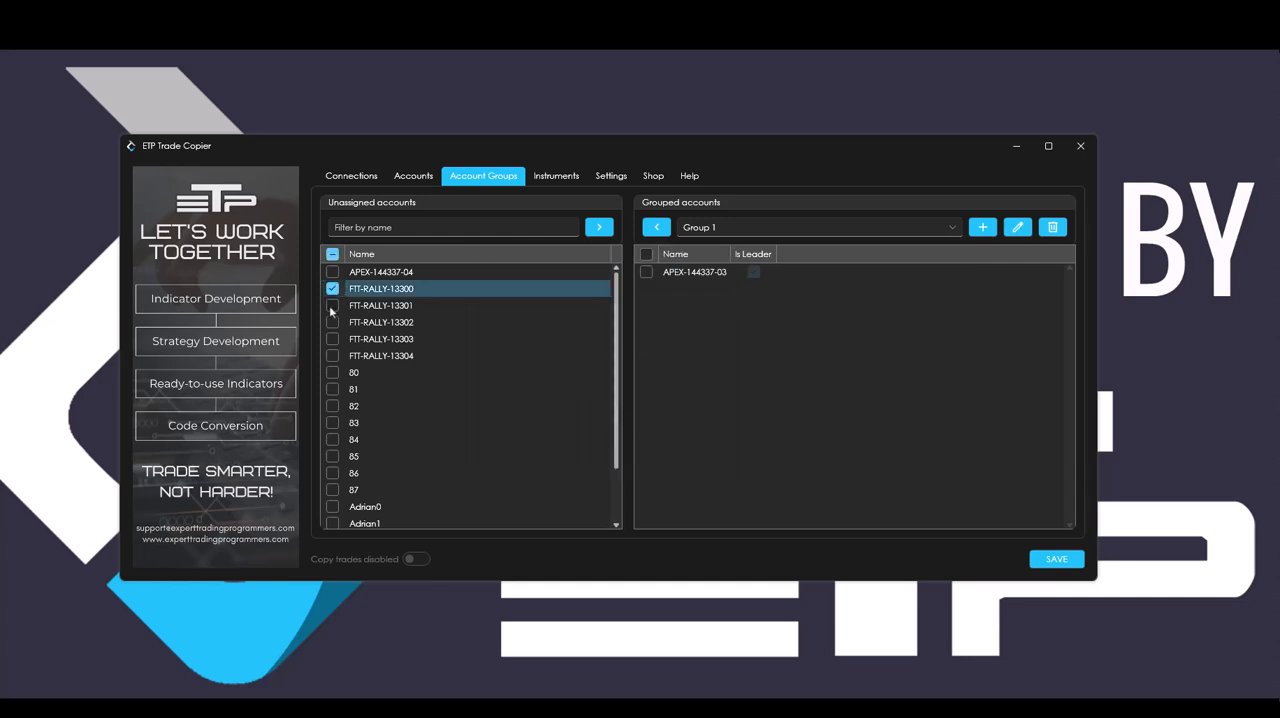
click(332, 305)
click(332, 322)
scroll(401, 418, down, 1)
scroll(390, 428, down, 1)
click(333, 438)
click(332, 454)
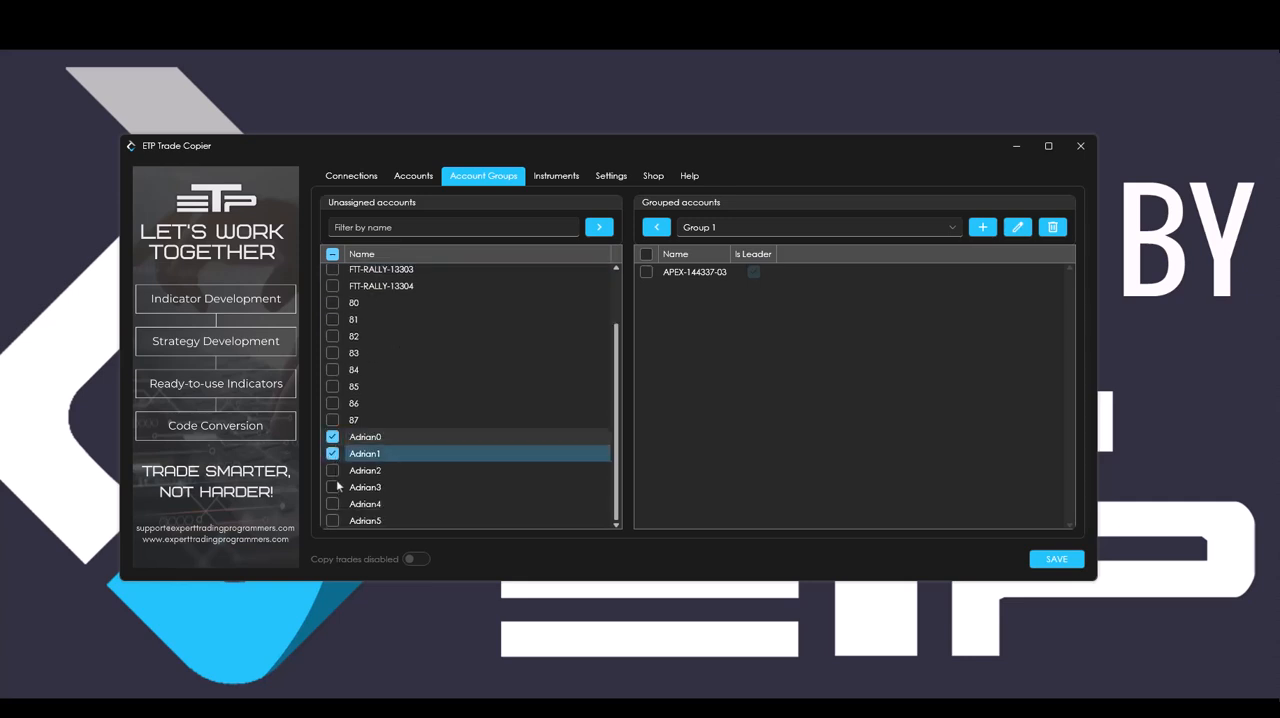
click(332, 470)
click(601, 228)
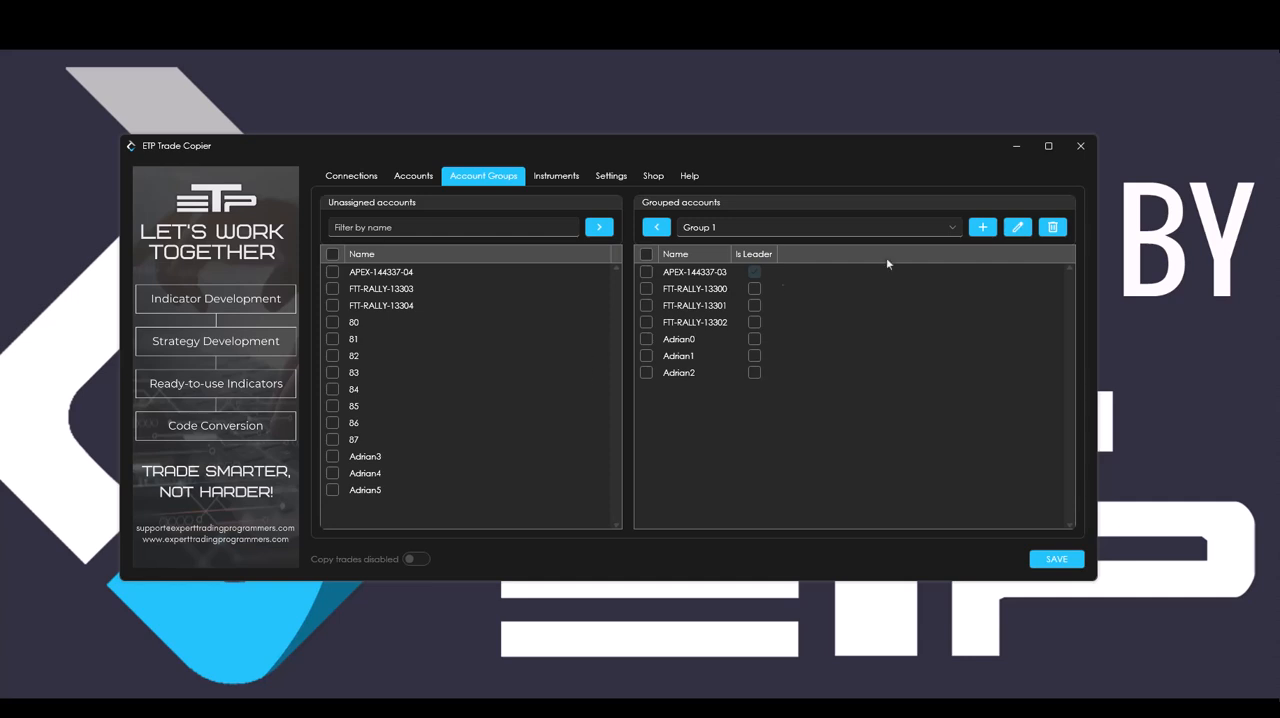
Create an account group named Group 2 with the APEX account ending in 04 as leader account.
click(983, 227)
click(608, 307)
click(670, 378)
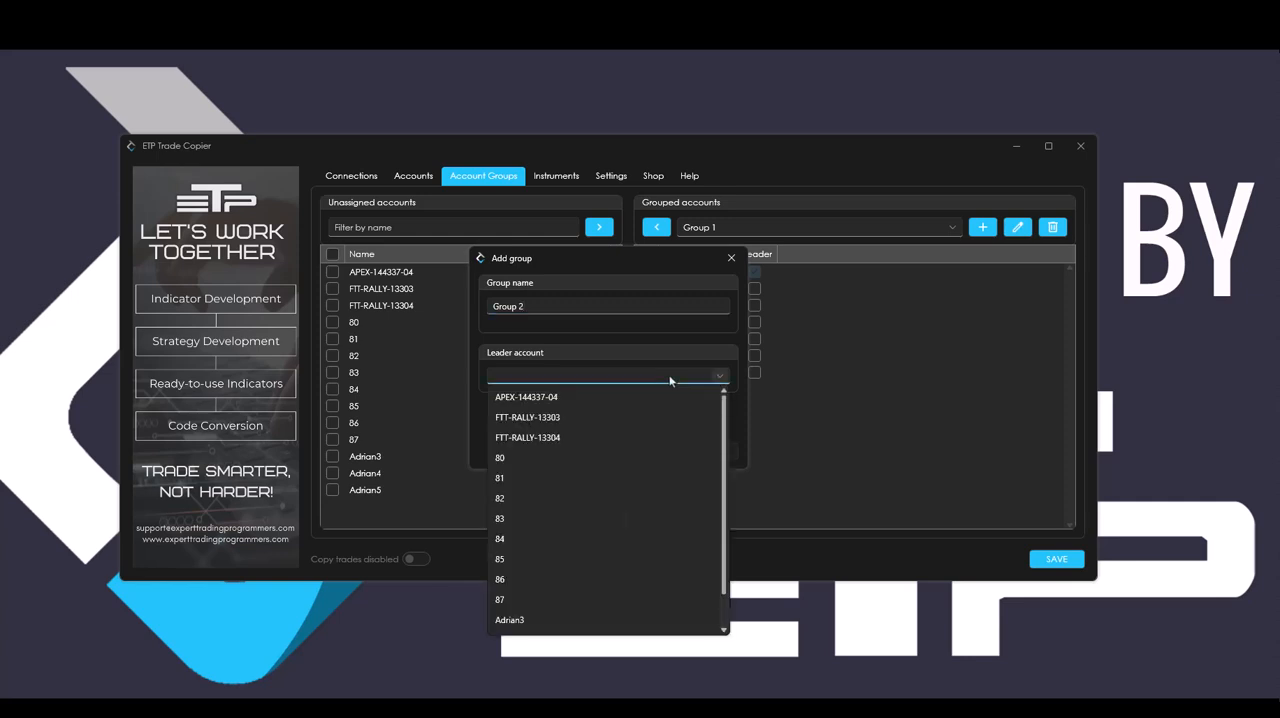
click(572, 400)
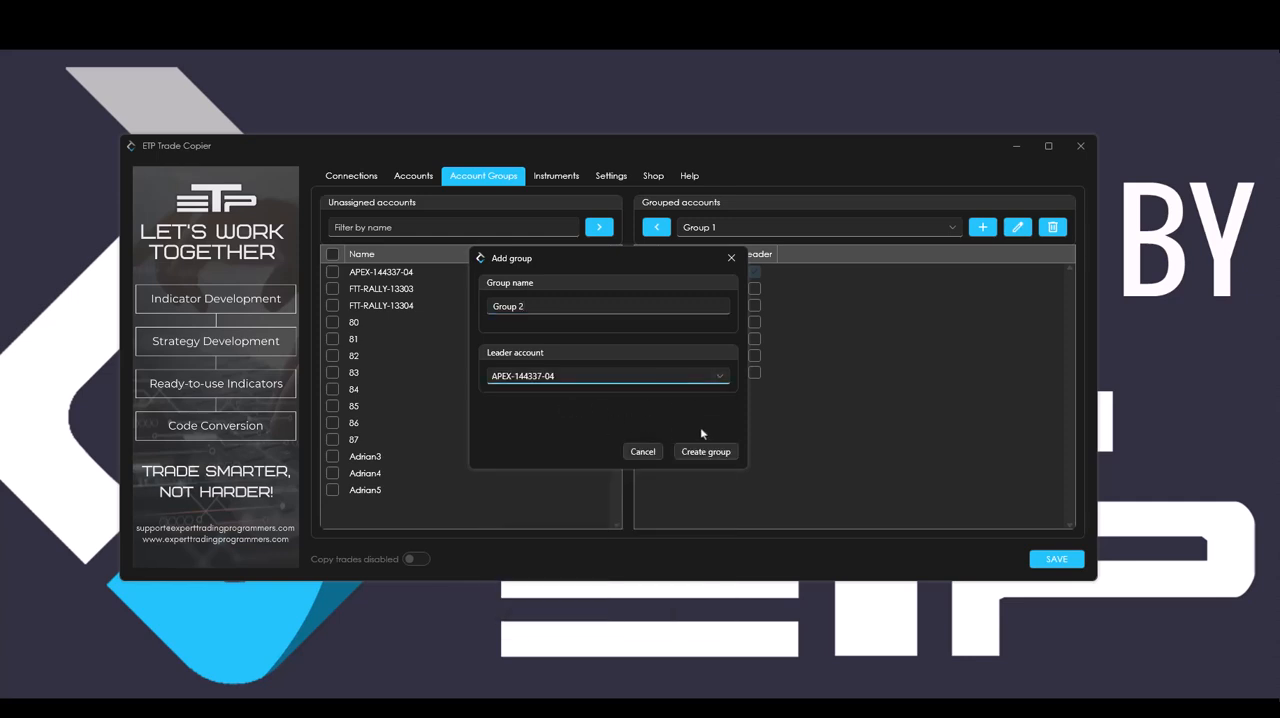
click(714, 450)
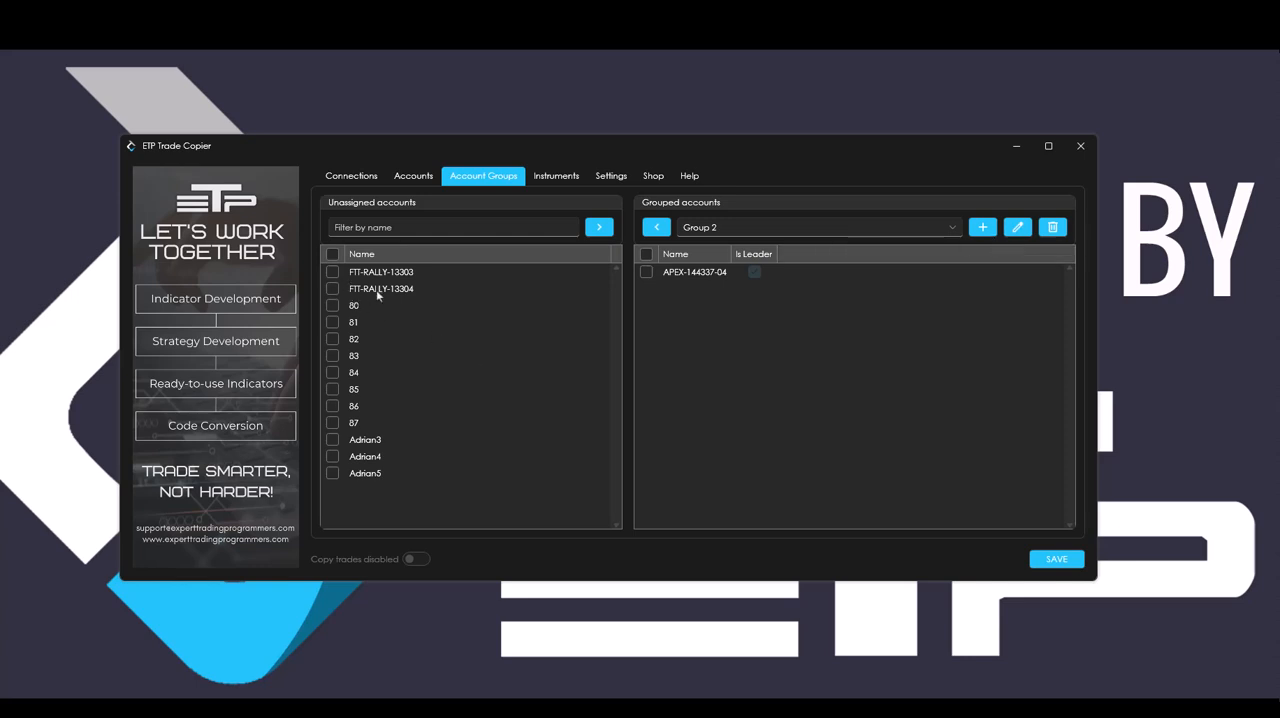
Add the two remaining FTT-RALLY accounts and the three remaining PropShopTrader accounts to Group 2.
click(333, 271)
click(332, 288)
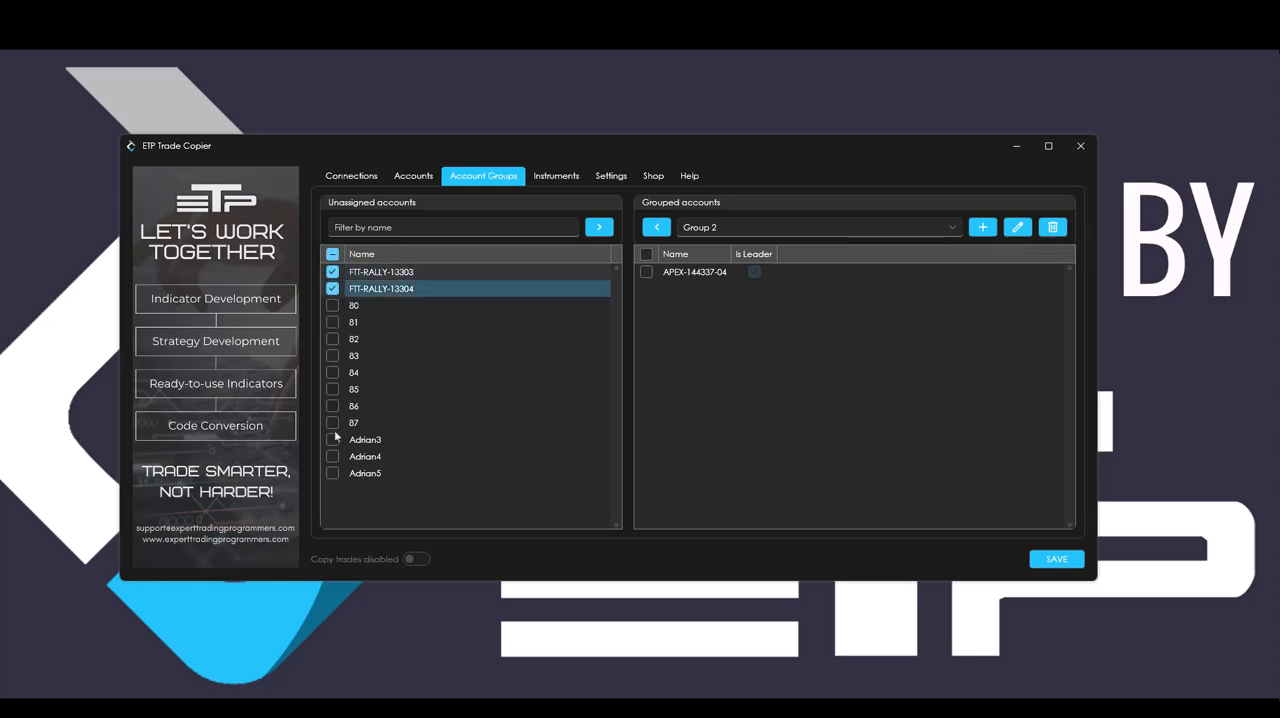
click(333, 441)
click(332, 457)
click(332, 474)
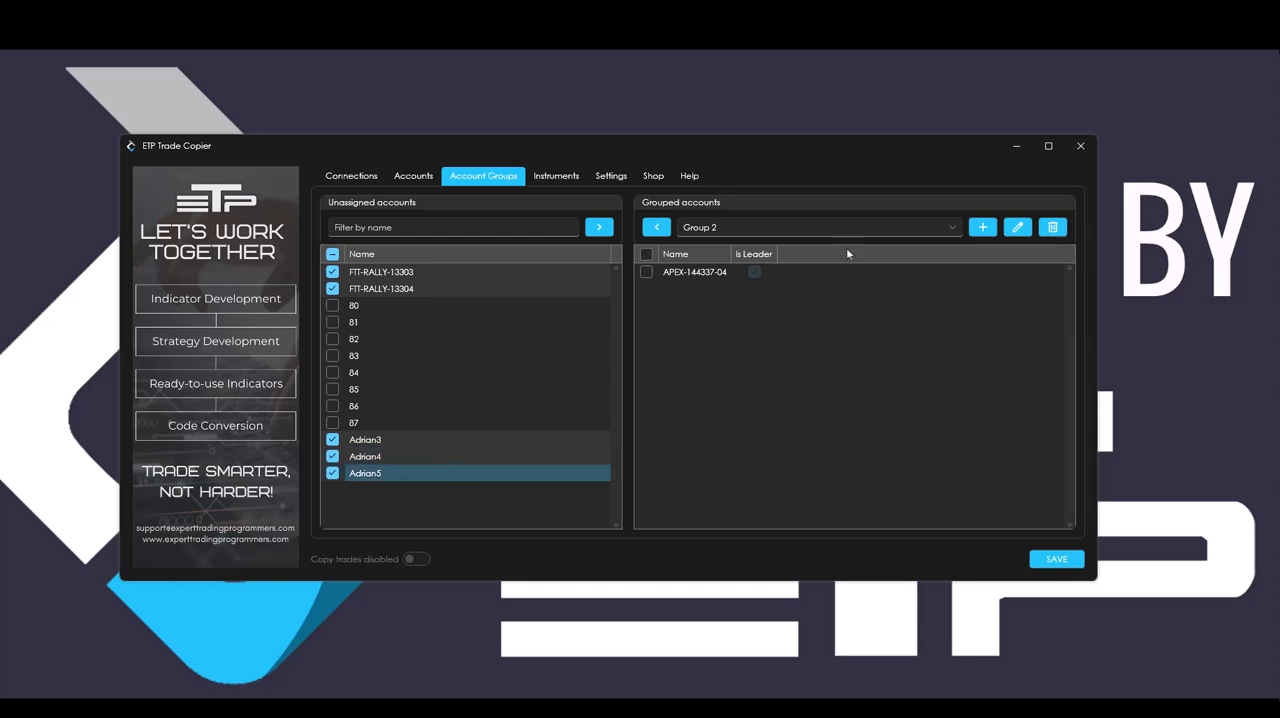
click(599, 227)
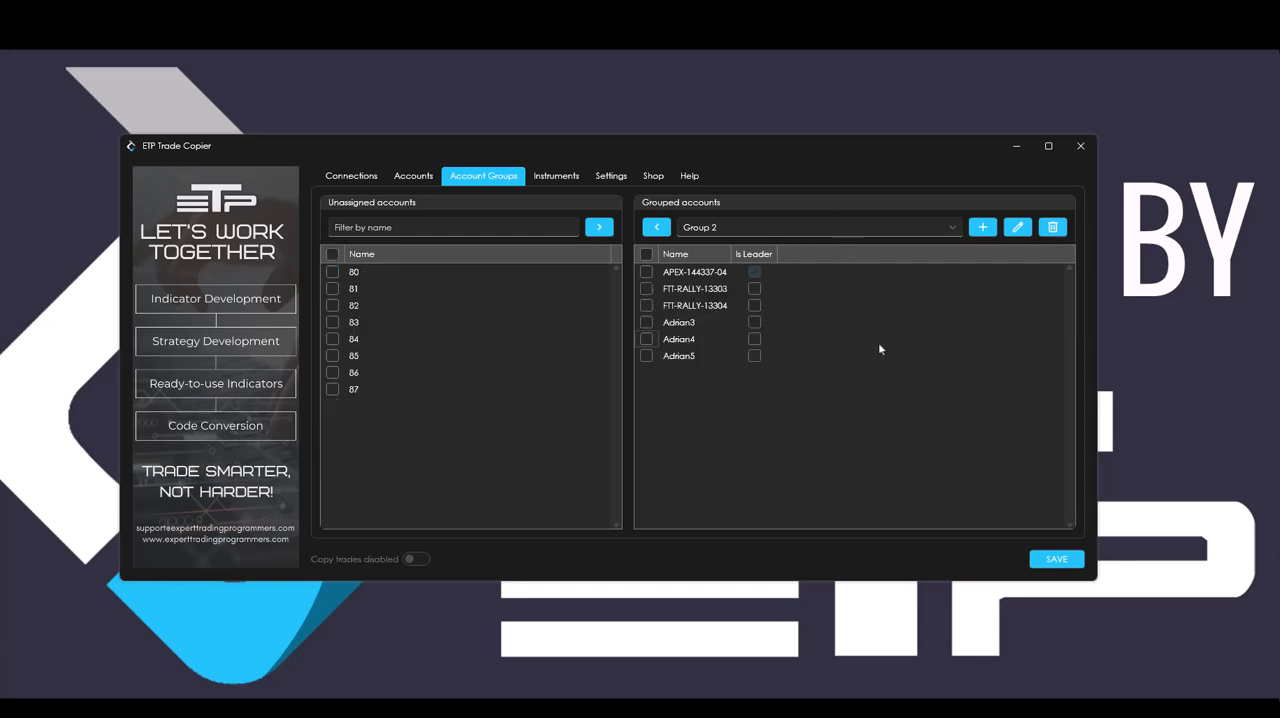
click(1017, 228)
drag(571, 352, 463, 354)
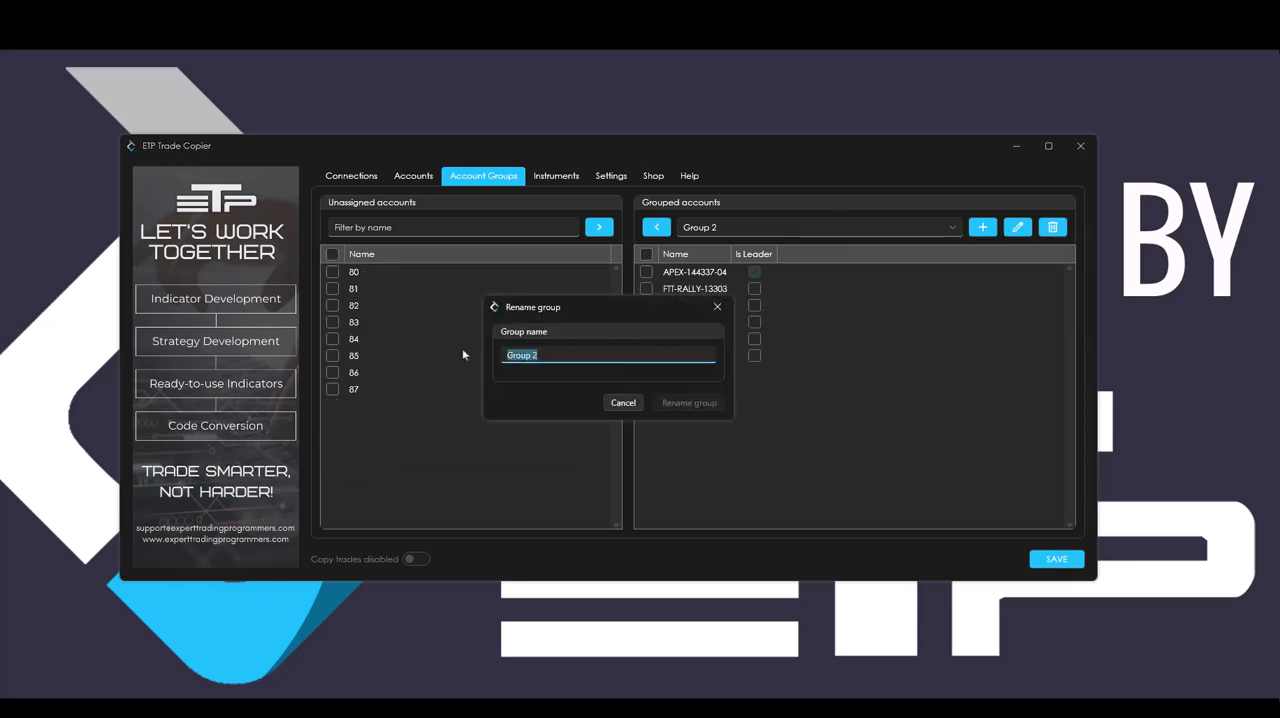
click(717, 307)
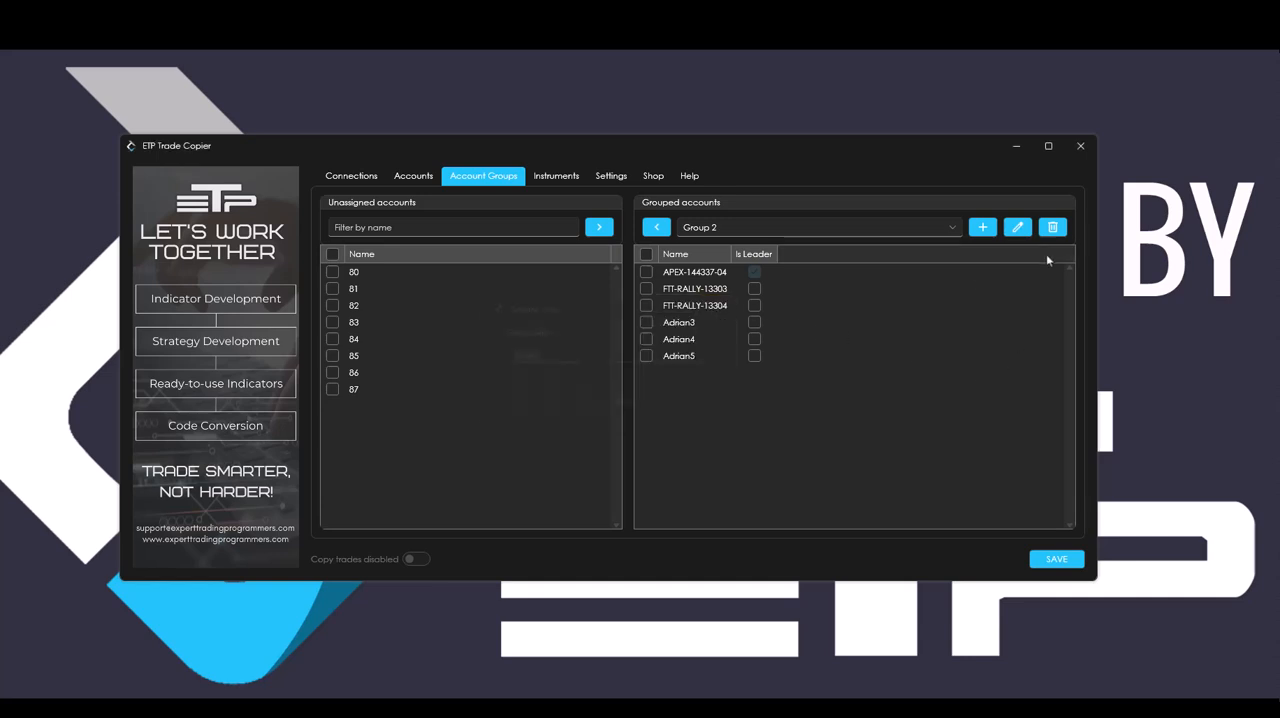
click(953, 228)
click(776, 266)
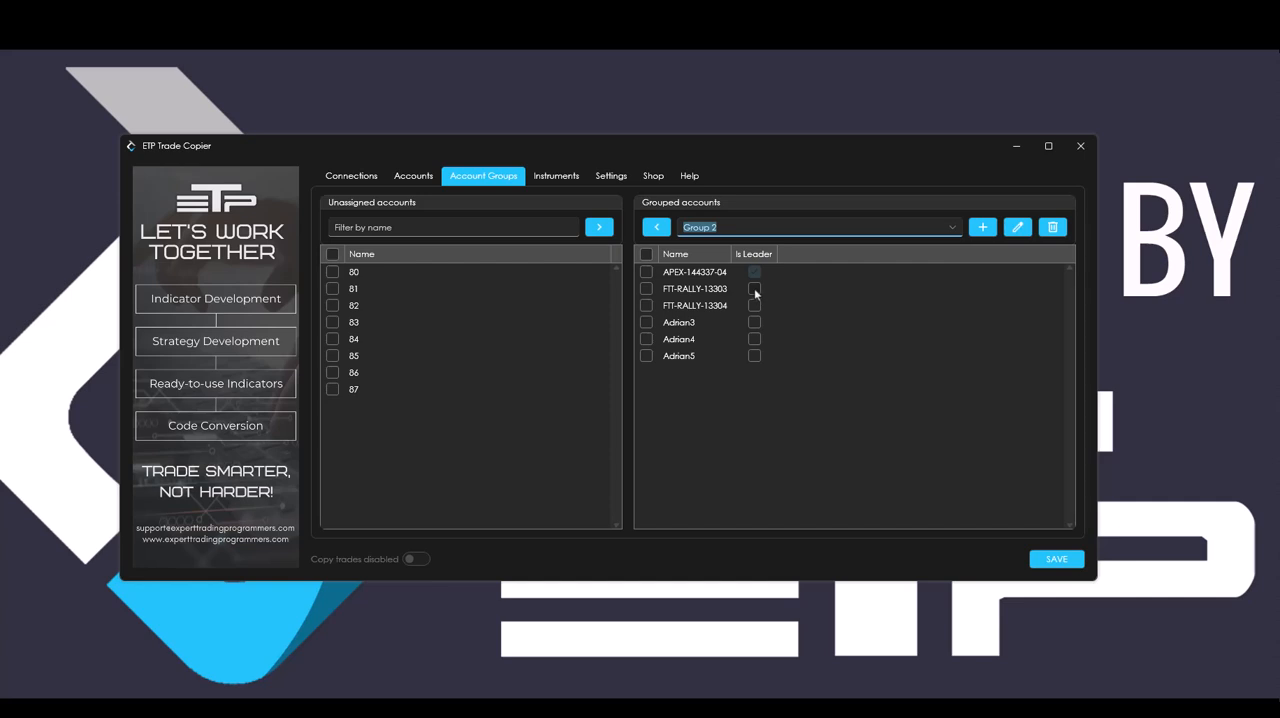
click(755, 292)
click(756, 304)
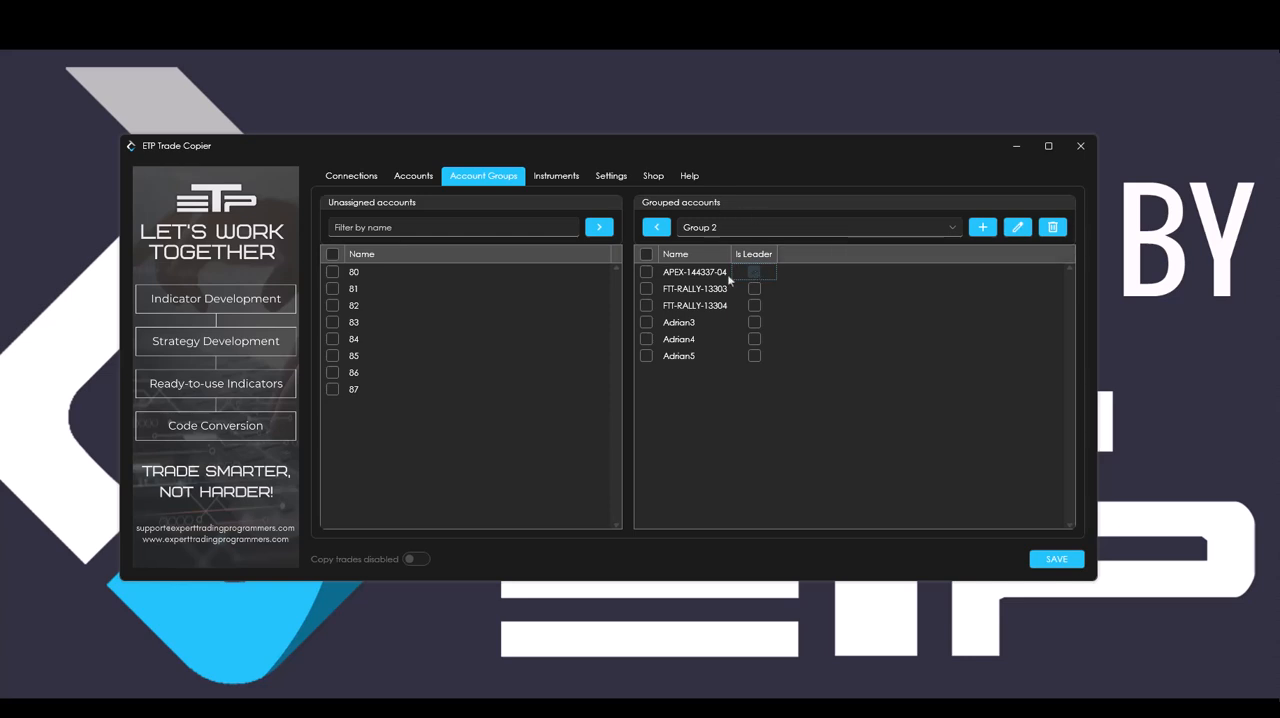
Reverse the group sort order in the accounts overview and collapse the unassigned accounts.
click(413, 176)
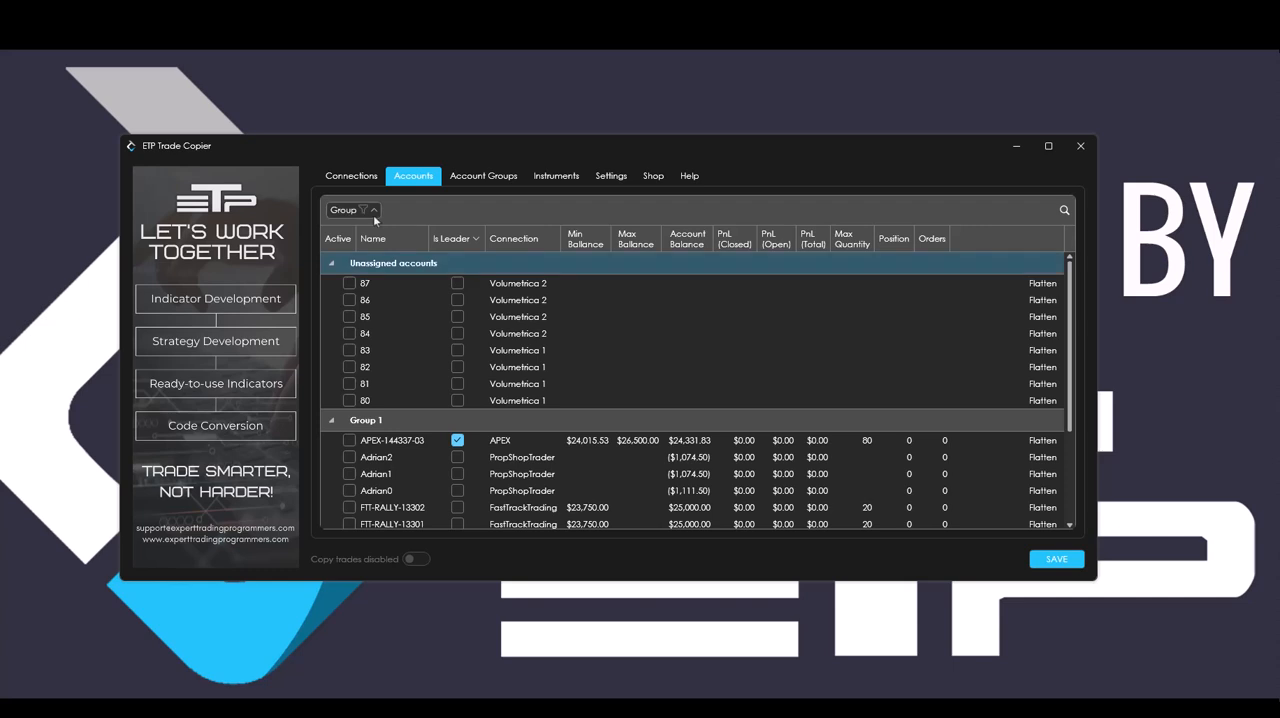
click(368, 210)
scroll(547, 457, down, 3)
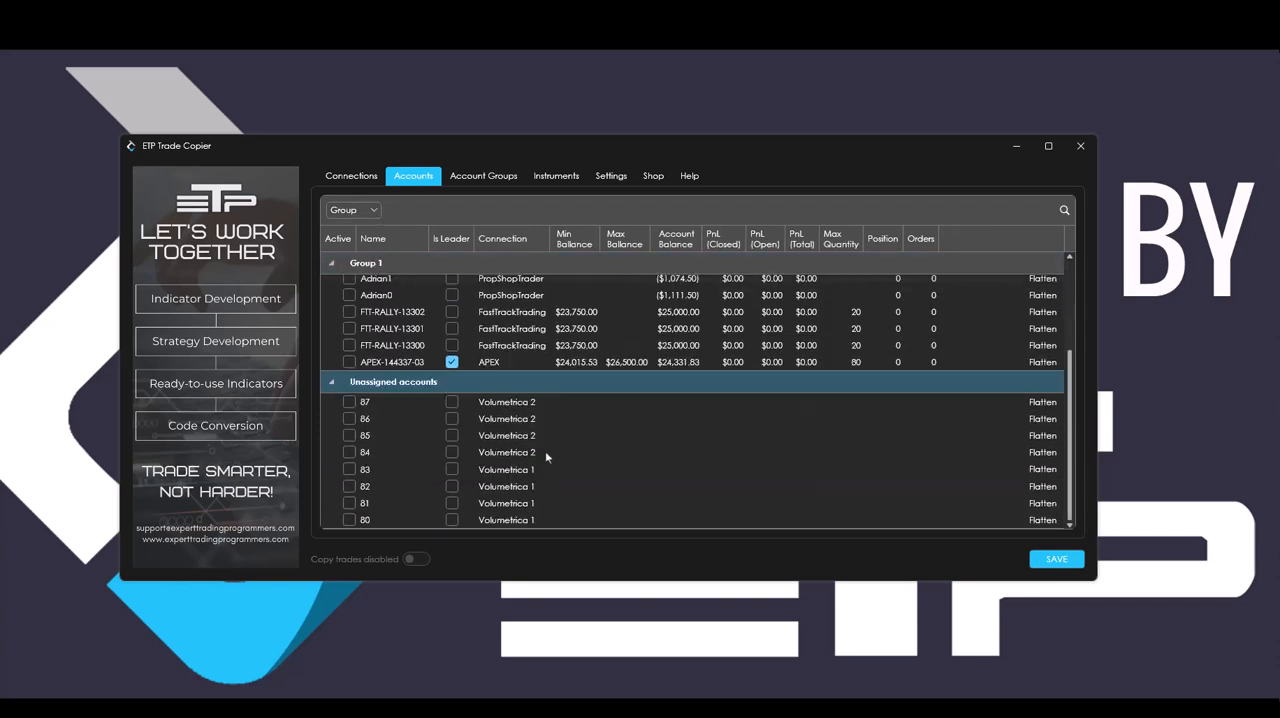
click(333, 390)
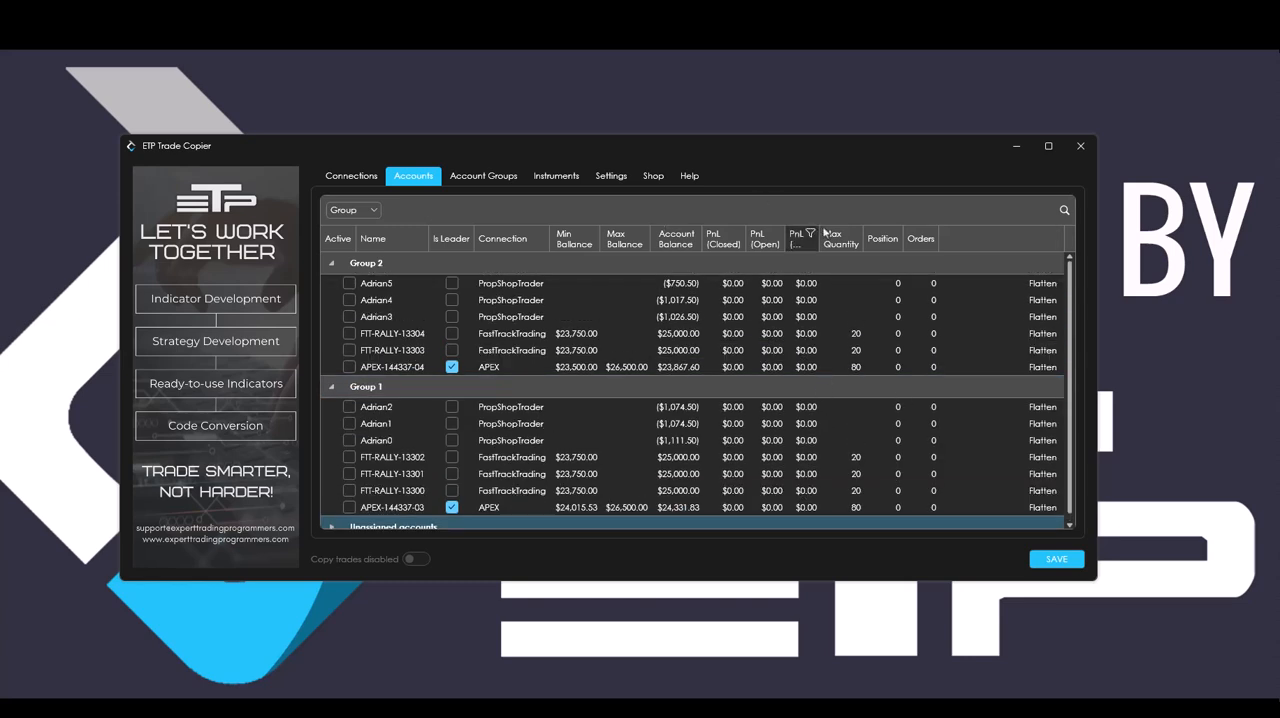
Filter the available instruments by "m" and select MES, MNQ, M2K, M6A, M6E, MCL, MBT, MET, MGC and MYM.
click(489, 178)
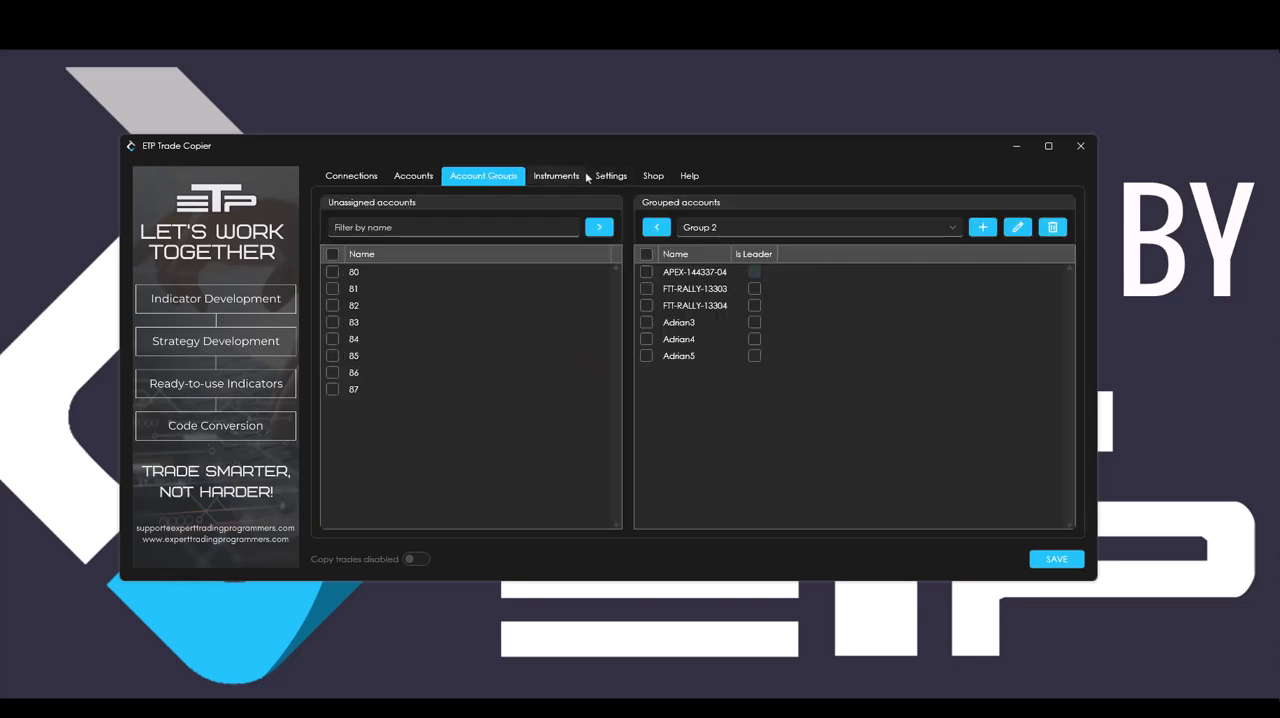
click(552, 179)
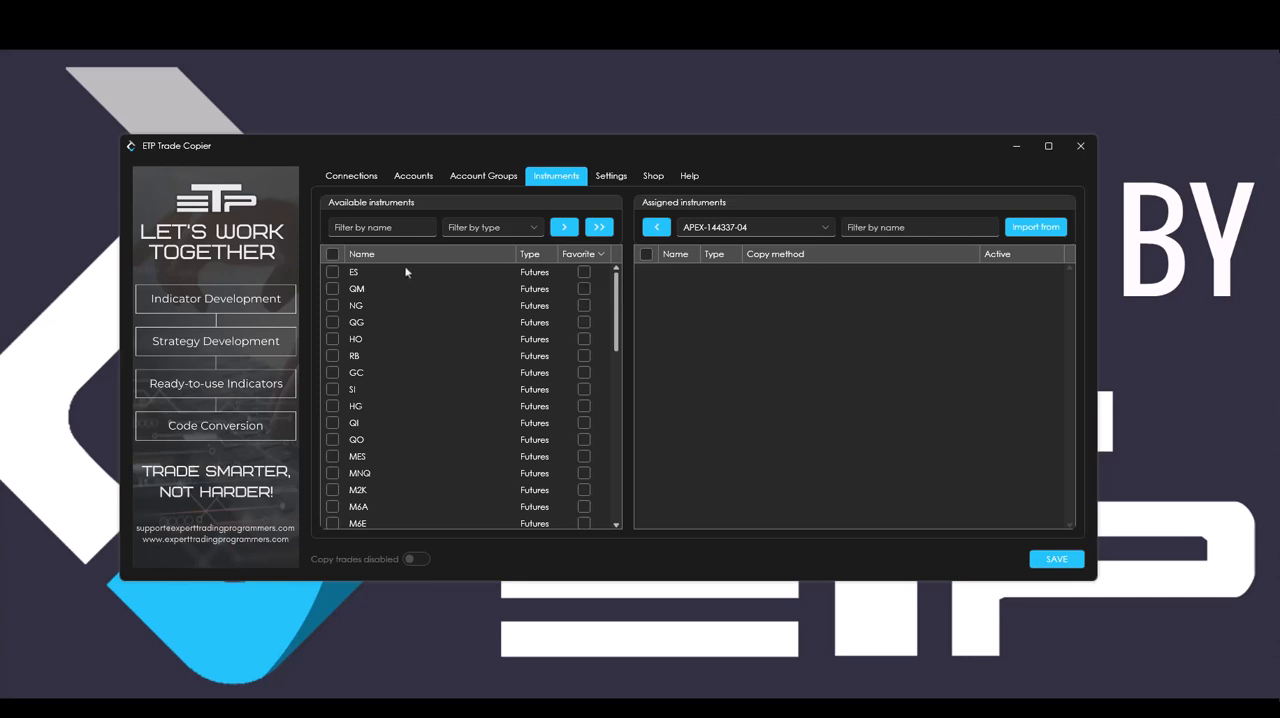
click(410, 229)
text(m)
click(332, 322)
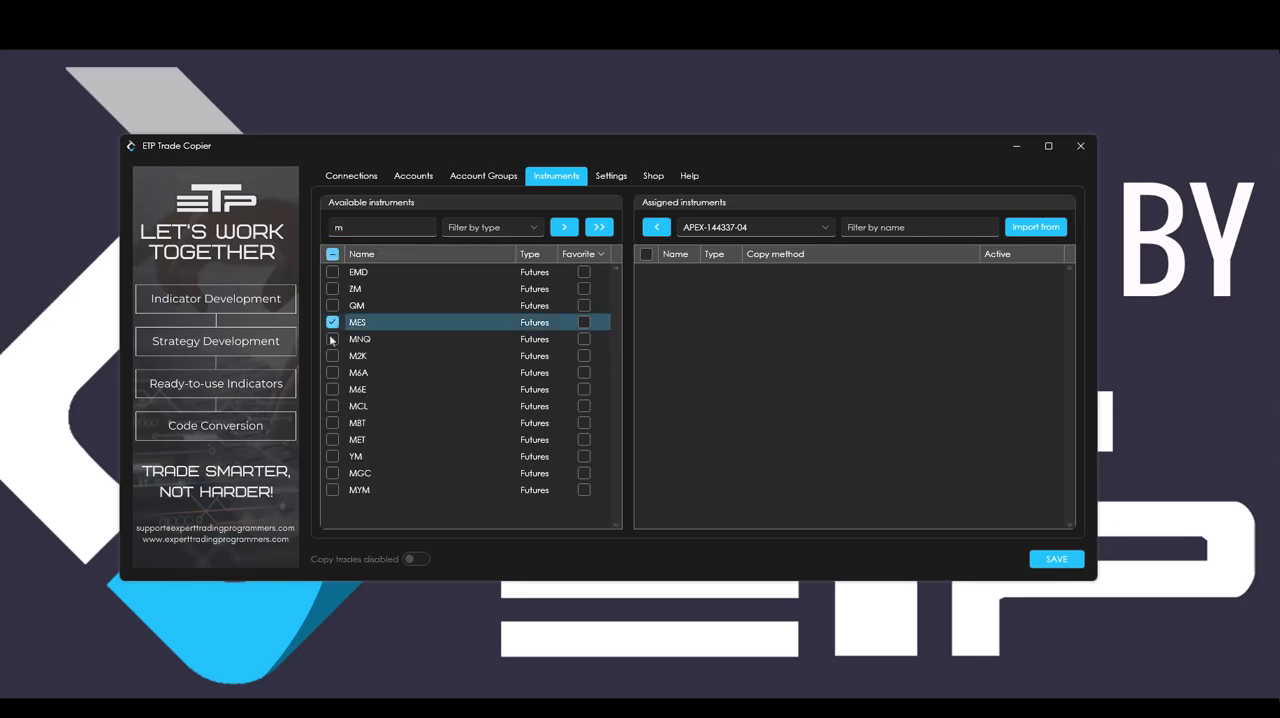
click(332, 339)
click(332, 356)
click(332, 372)
click(332, 389)
click(332, 406)
click(332, 423)
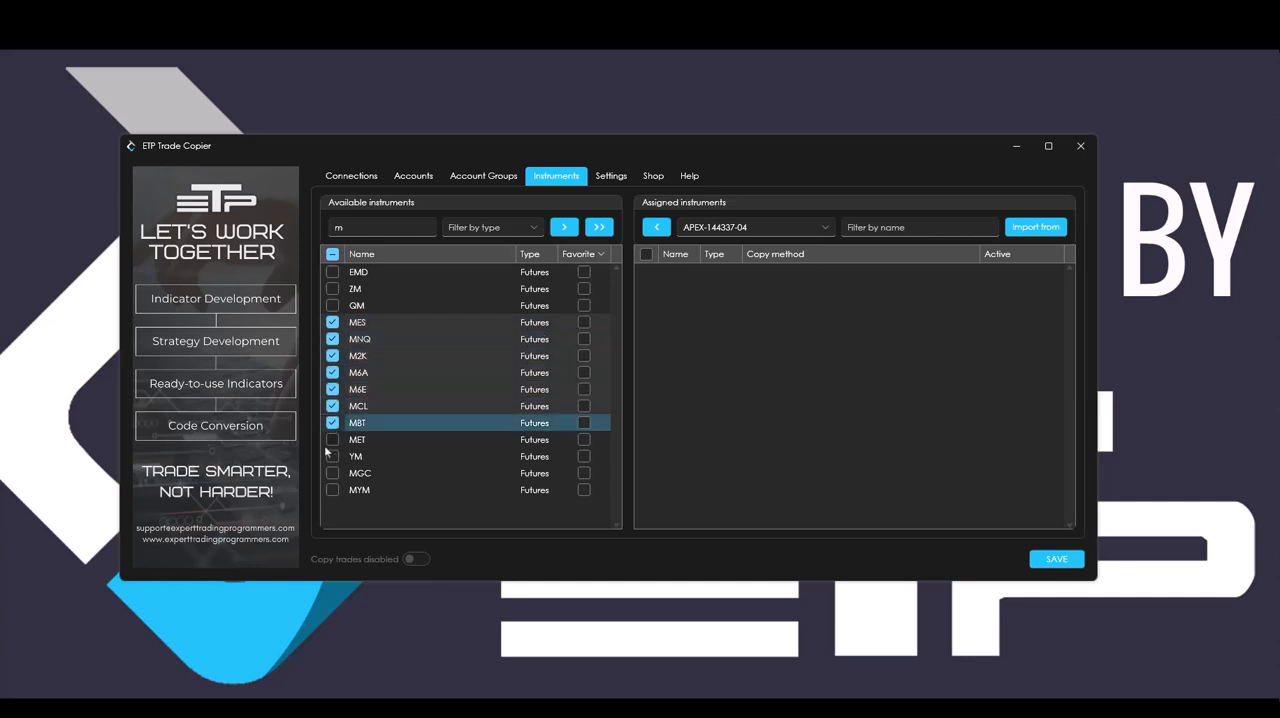
click(332, 440)
click(332, 473)
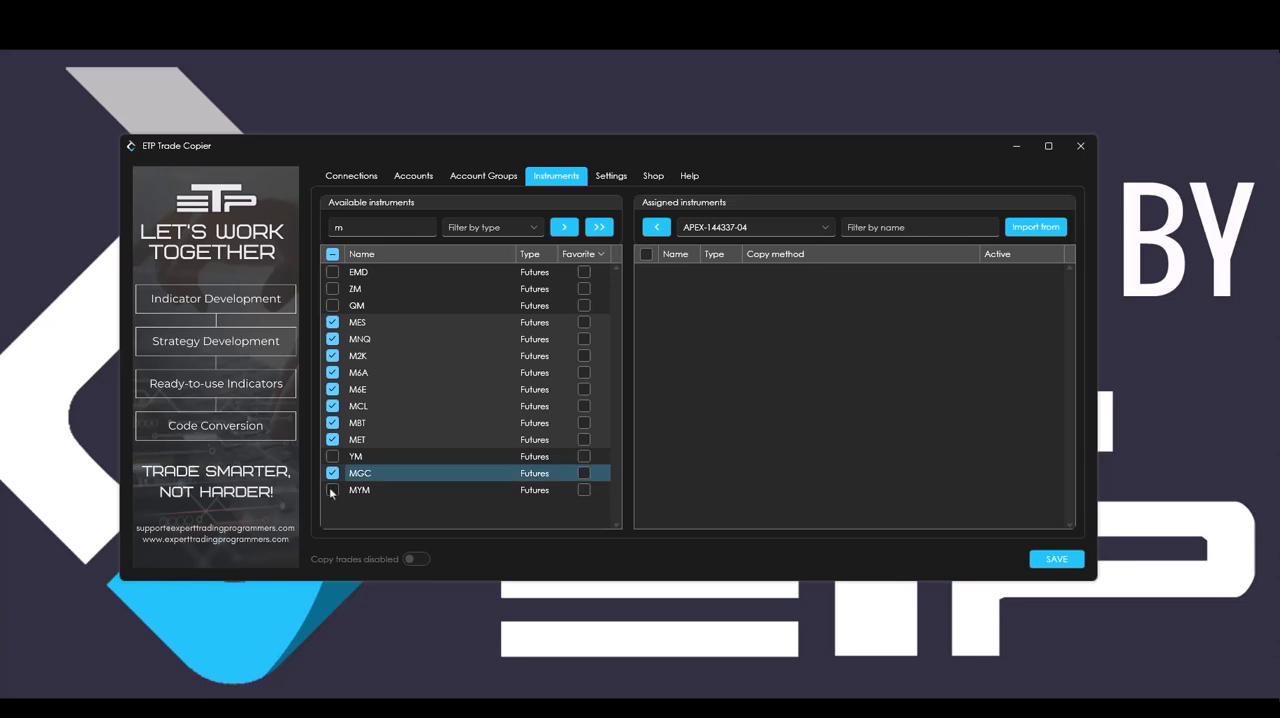
click(332, 490)
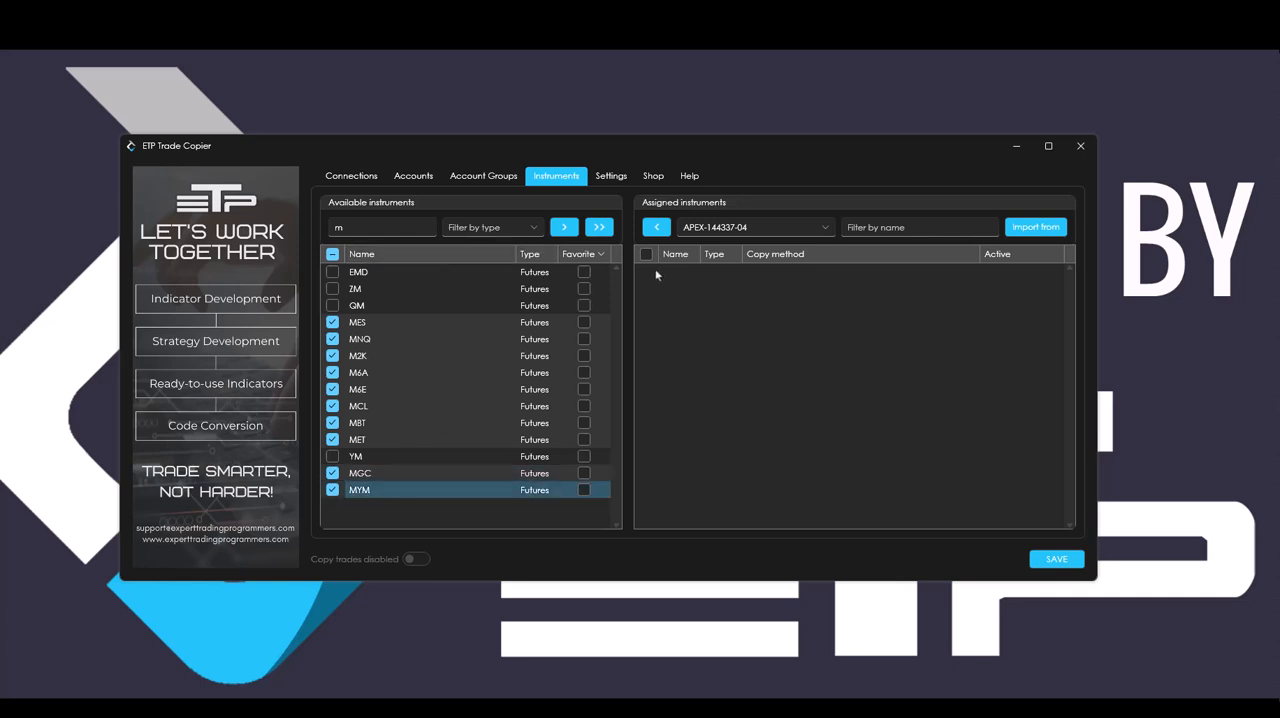
Assign the selected micro futures to the accounts of both Group 1 and Group 2.
click(599, 228)
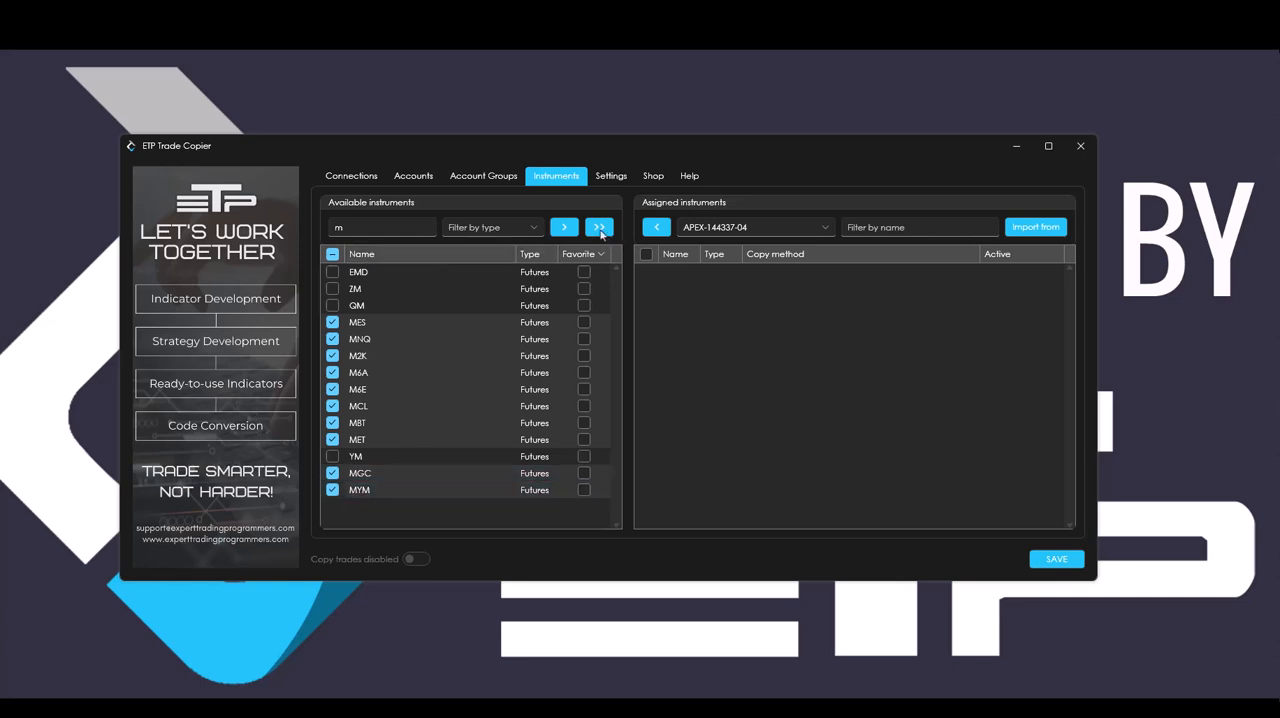
click(537, 331)
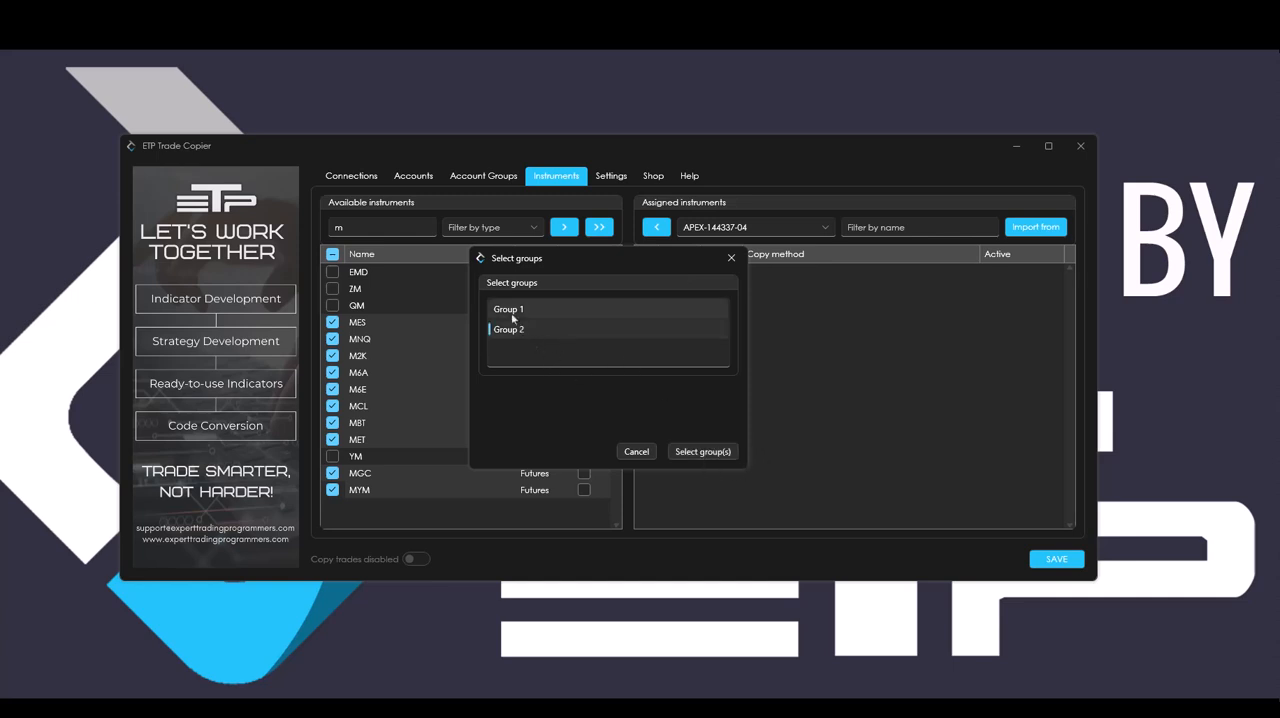
click(702, 452)
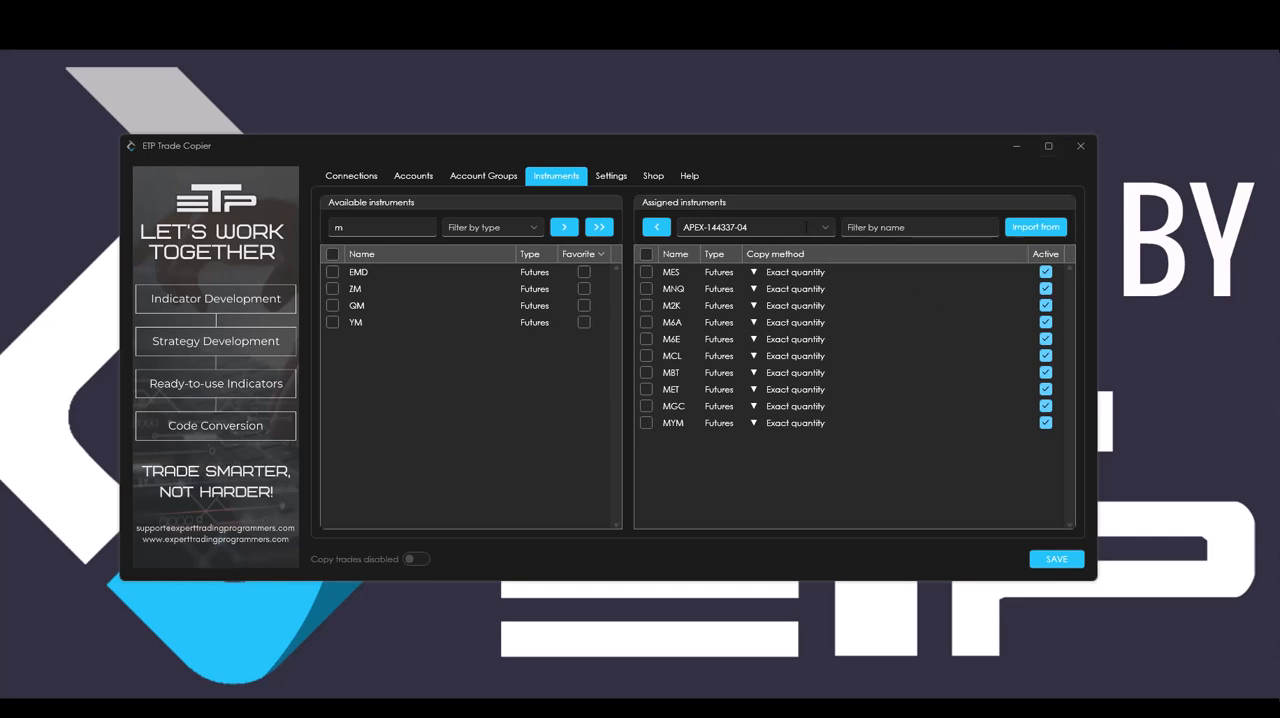
Check the assigned instruments of several accounts, ending with the FTT-RALLY account ending in 00.
click(805, 227)
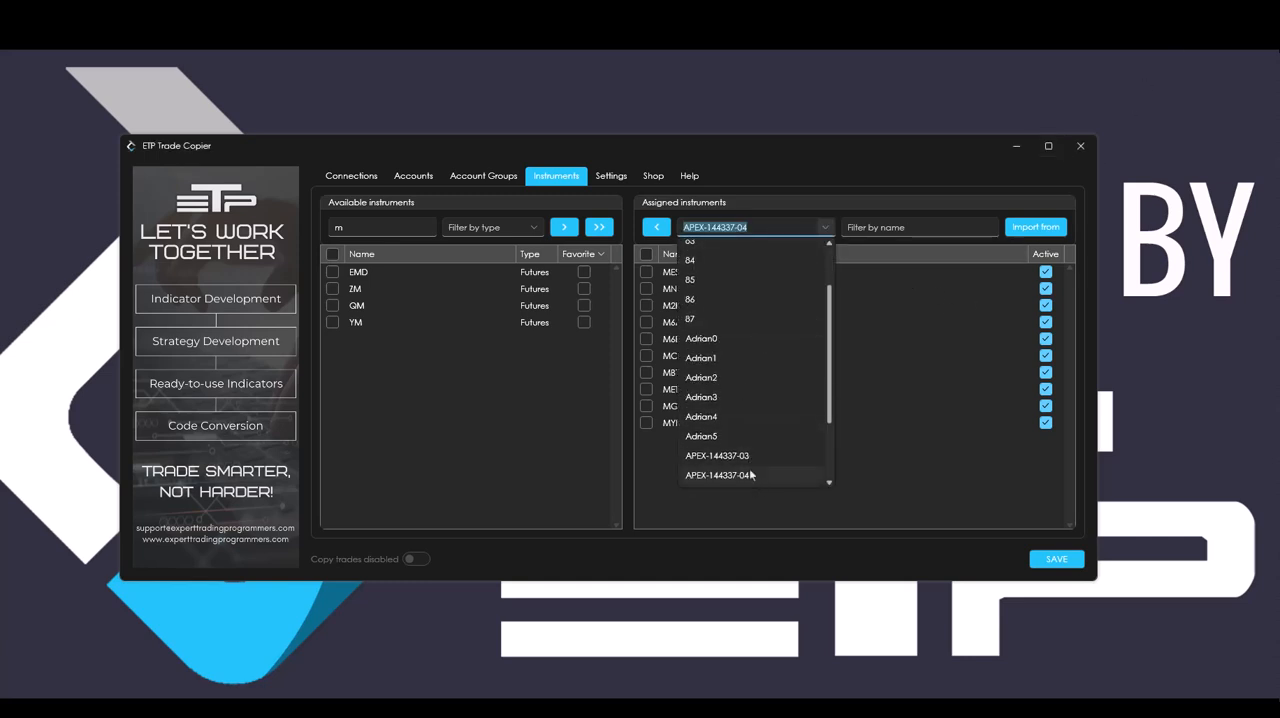
click(751, 476)
click(825, 227)
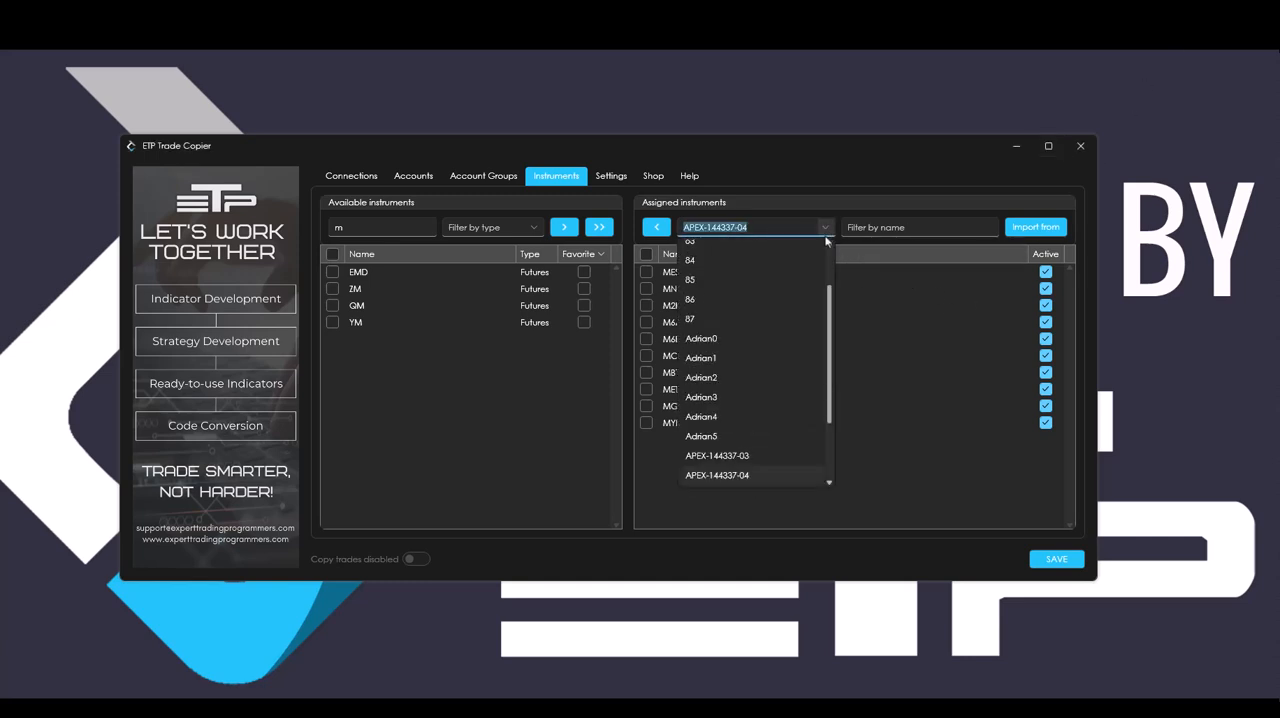
click(727, 445)
click(827, 228)
click(727, 428)
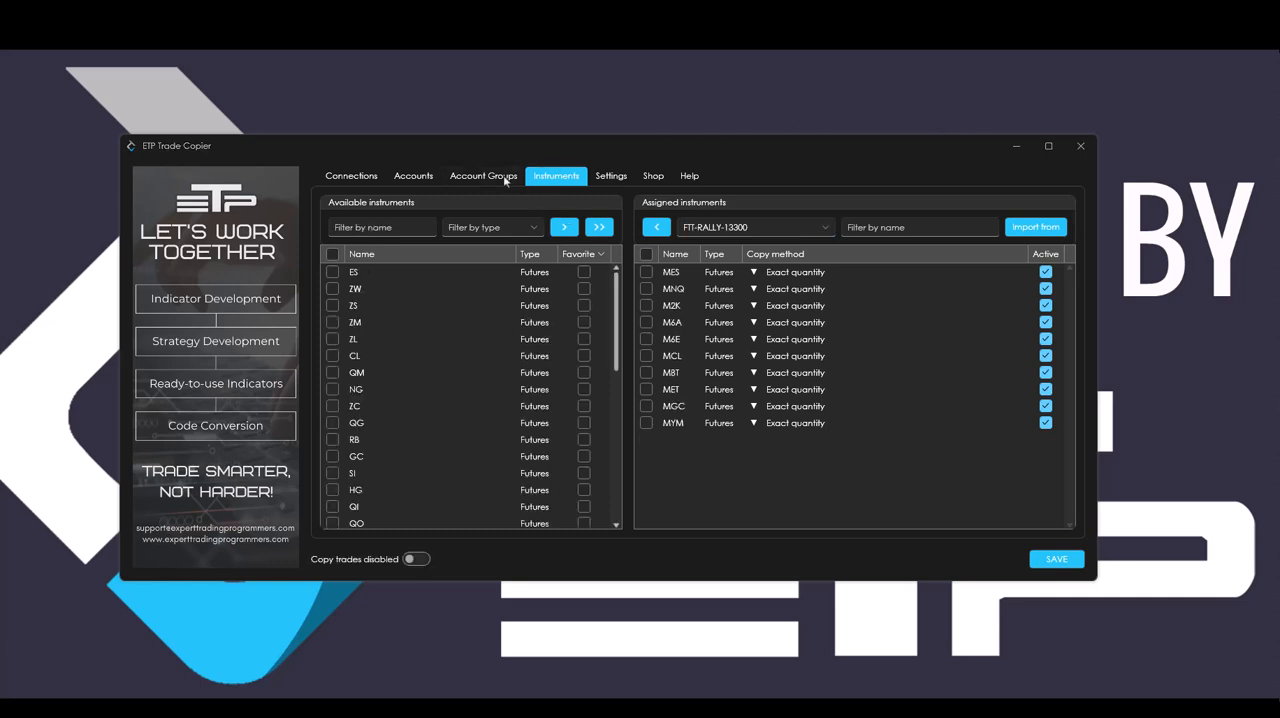
Return to the accounts overview, list Group 2 before Group 1 and collapse the unassigned accounts.
click(414, 177)
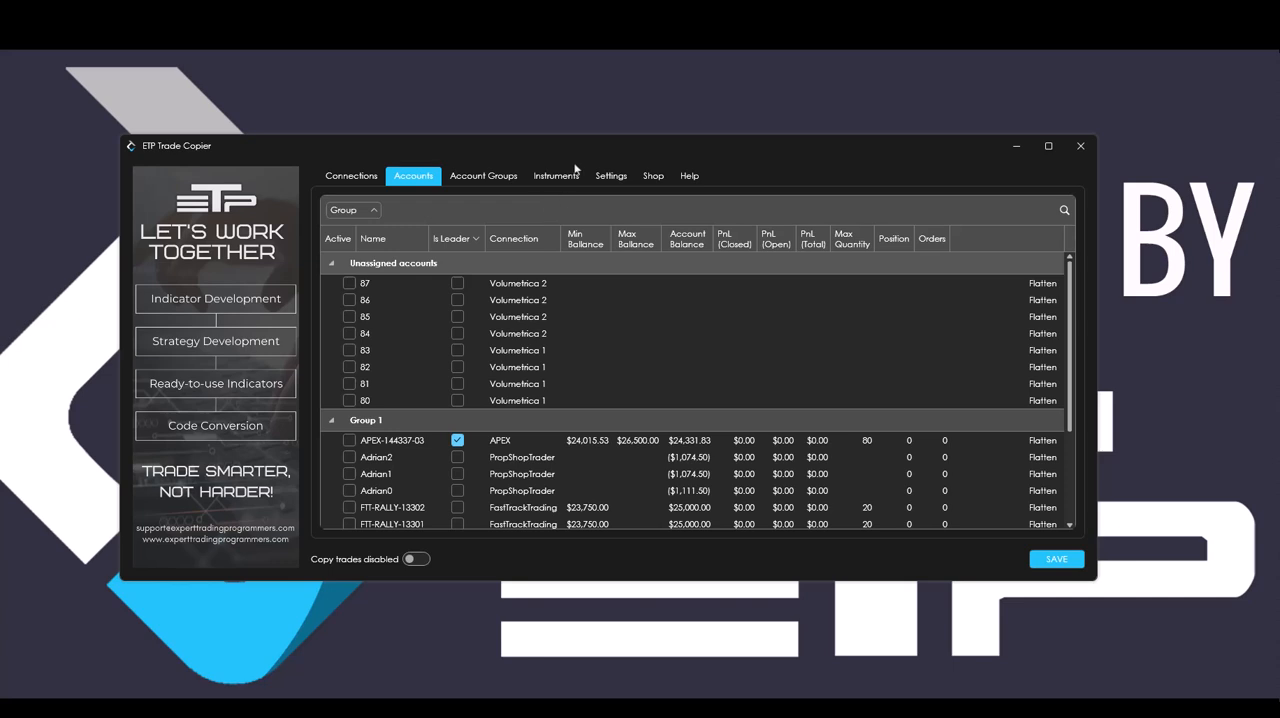
click(483, 180)
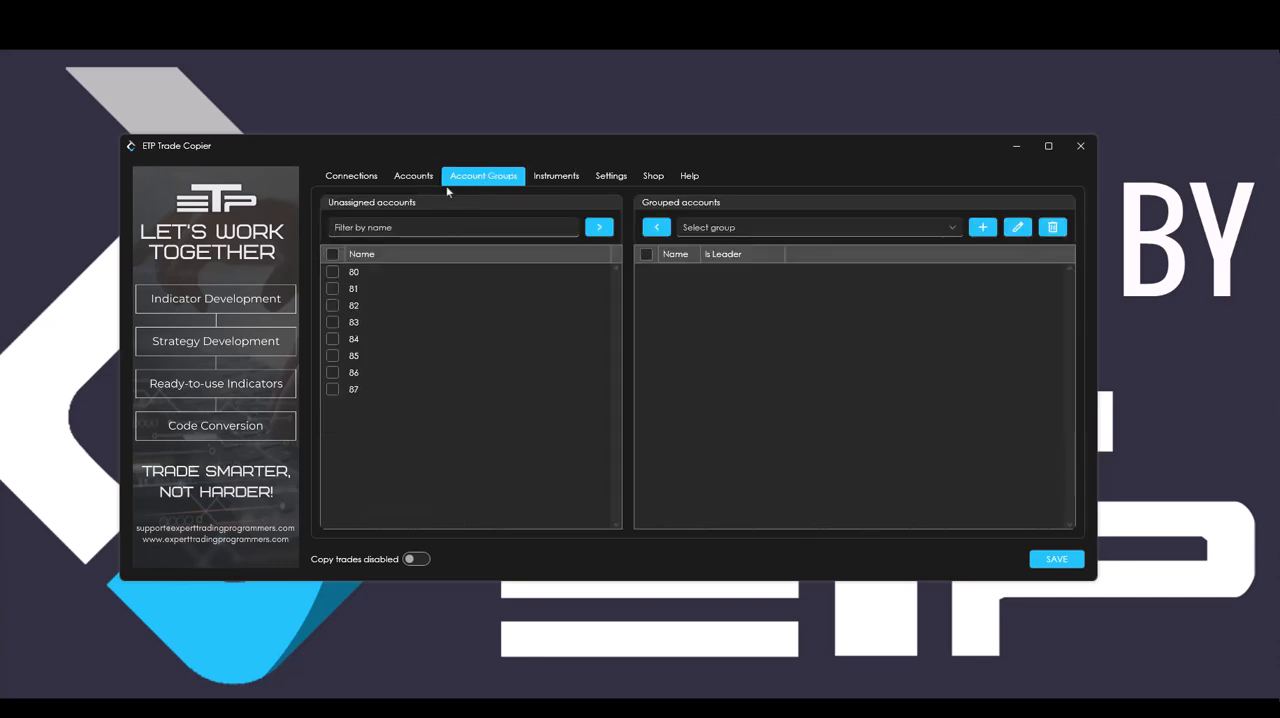
click(414, 176)
click(372, 238)
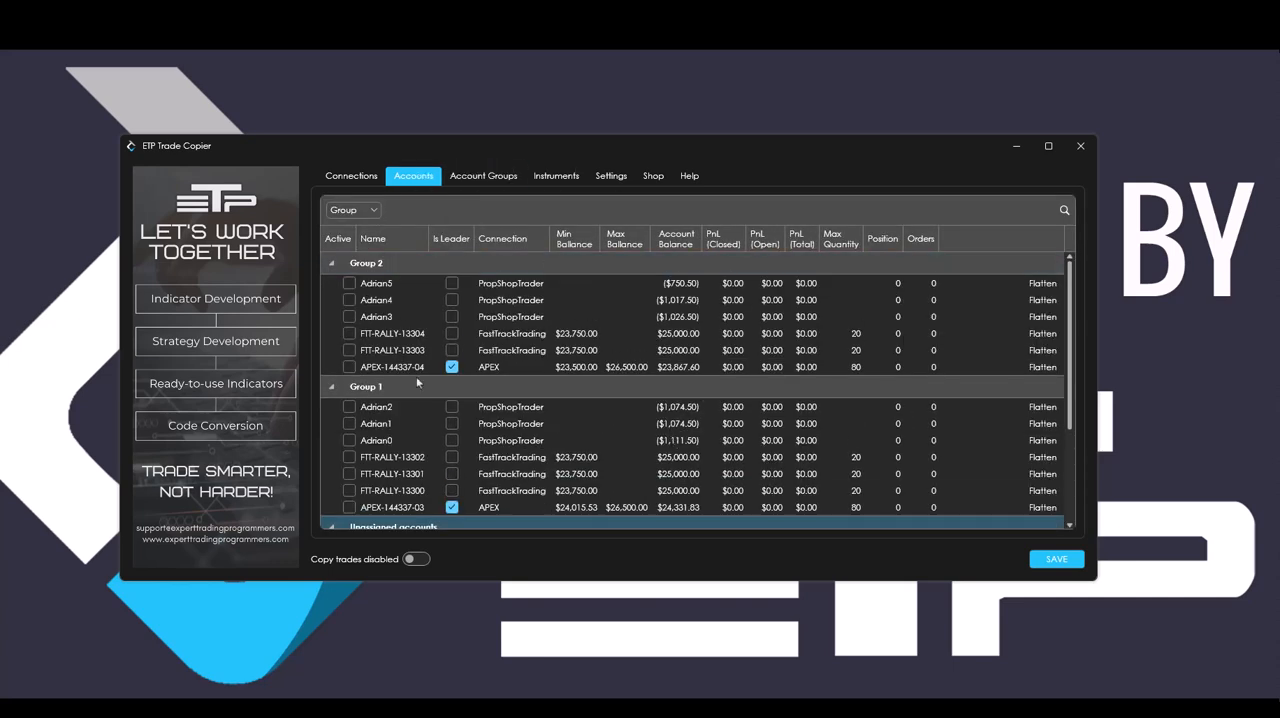
scroll(340, 505, down, 2)
scroll(464, 403, up, 2)
Activate all seven accounts of Group 1, including its APEX leader account.
click(349, 407)
click(349, 423)
click(349, 440)
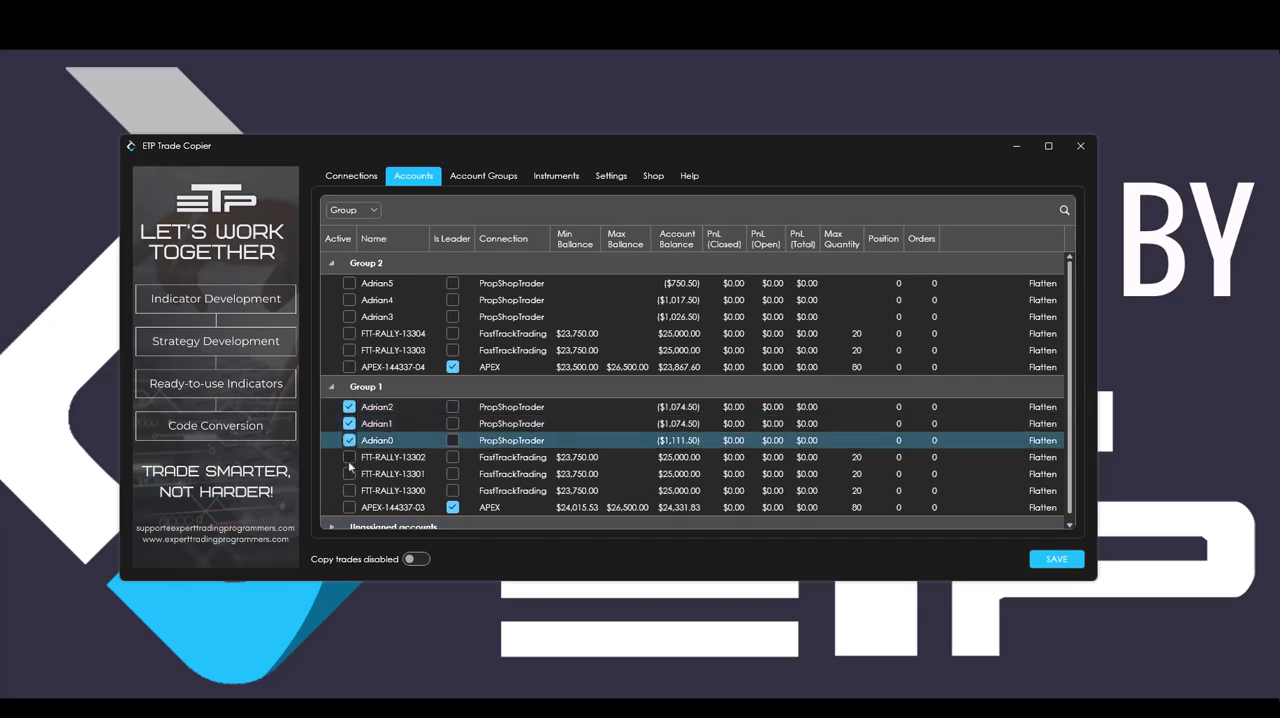
click(349, 457)
click(349, 474)
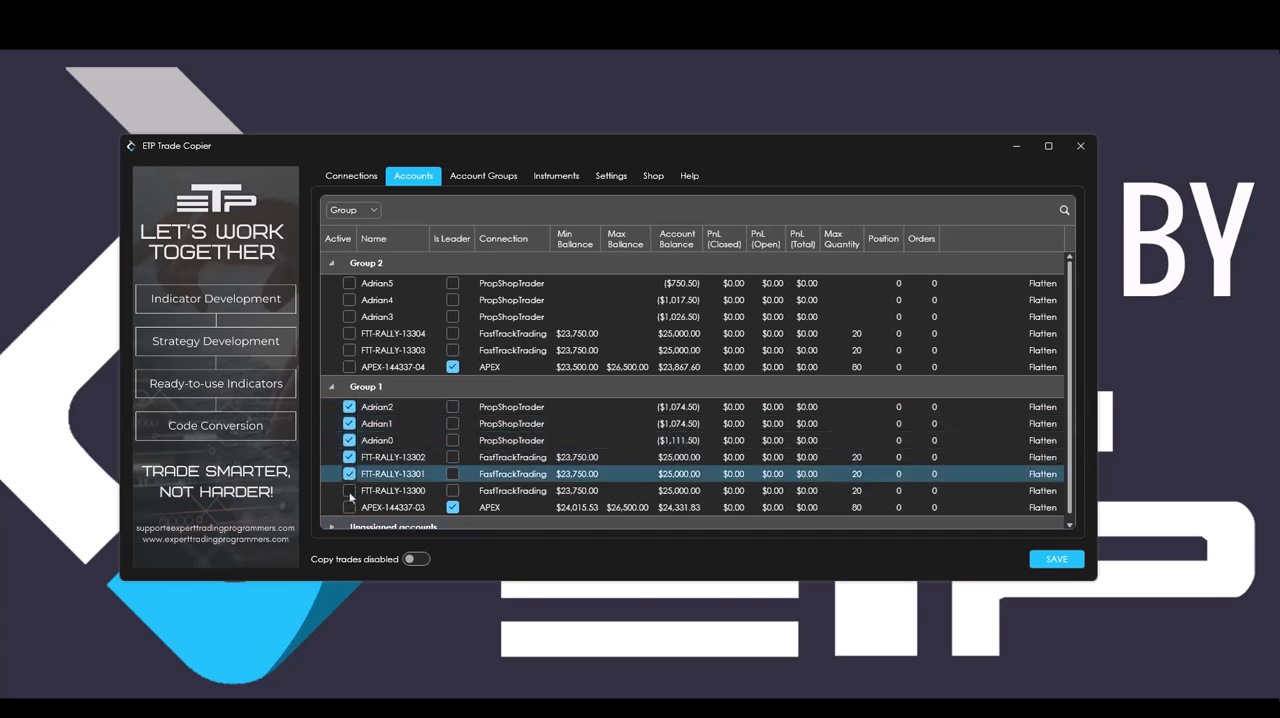
click(349, 490)
click(349, 507)
Activate all six accounts of Group 2, including its APEX leader account, and enable trade copying.
click(349, 367)
click(349, 350)
click(349, 333)
click(349, 316)
click(349, 300)
click(350, 284)
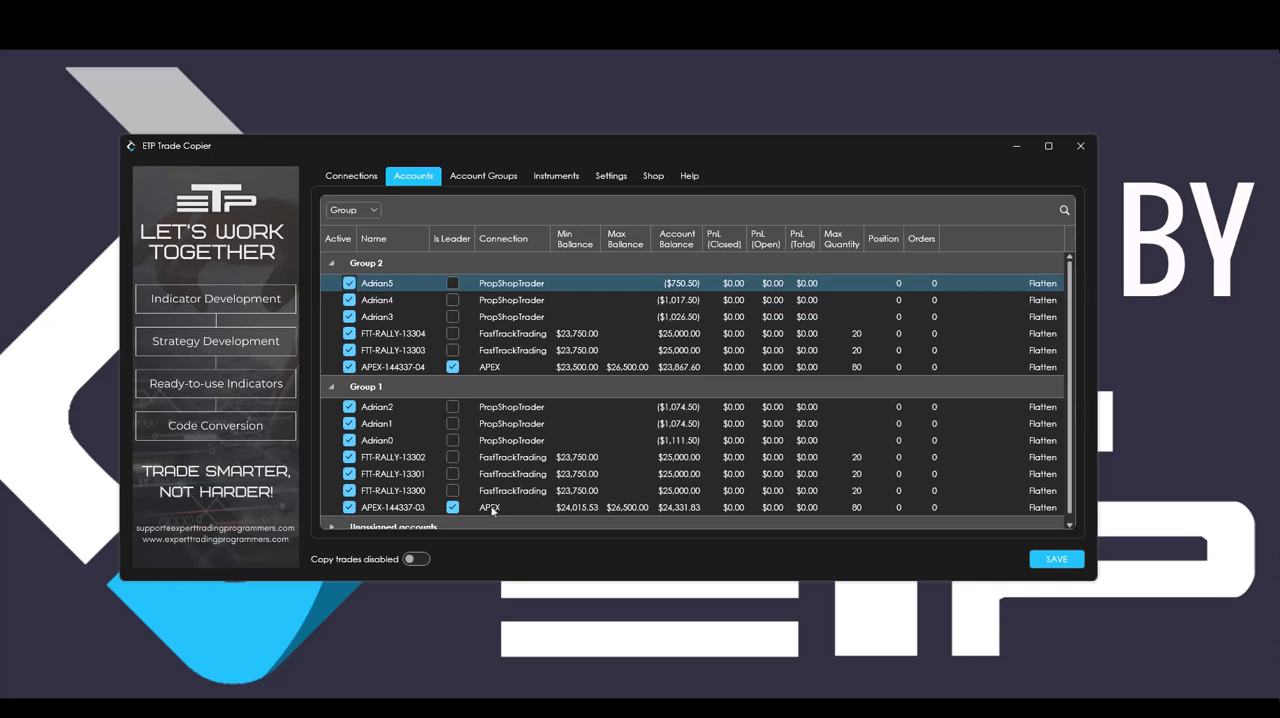
click(415, 561)
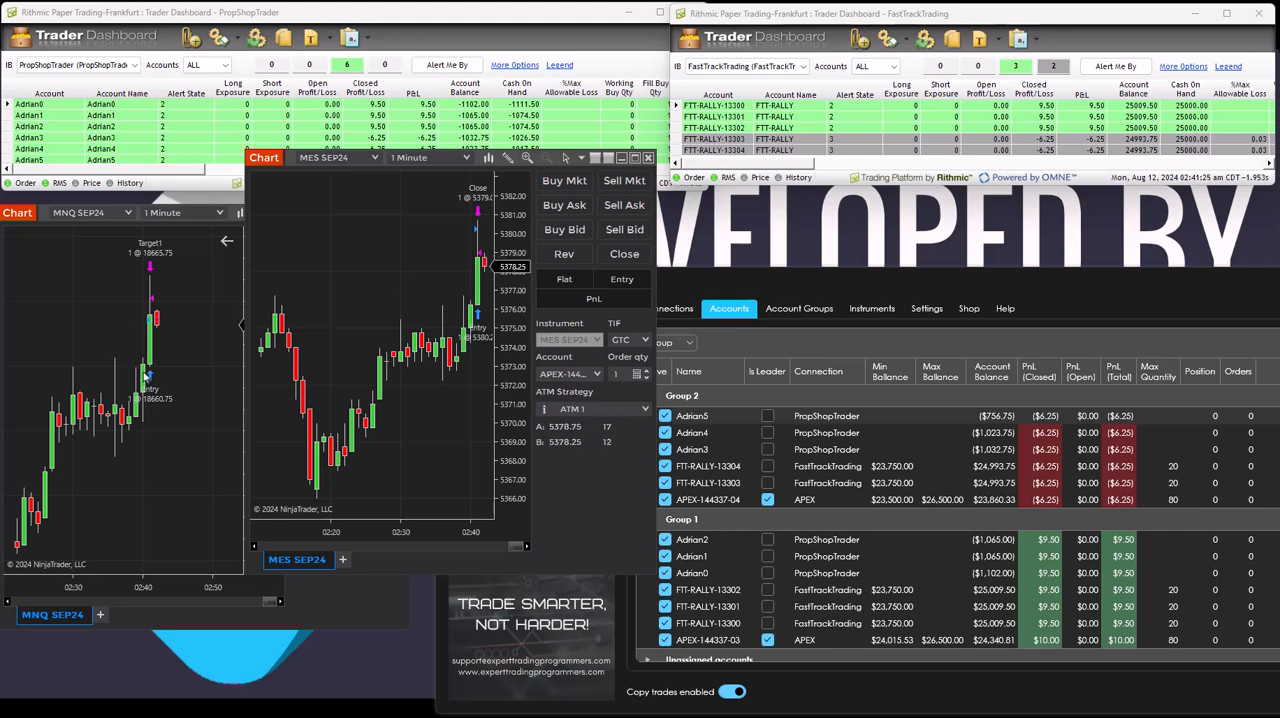
Switch to the NinjaTrader charts and check that MES SEP24 and MNQ SEP24 use the APEX leader accounts ending in 04 and 03.
click(56, 286)
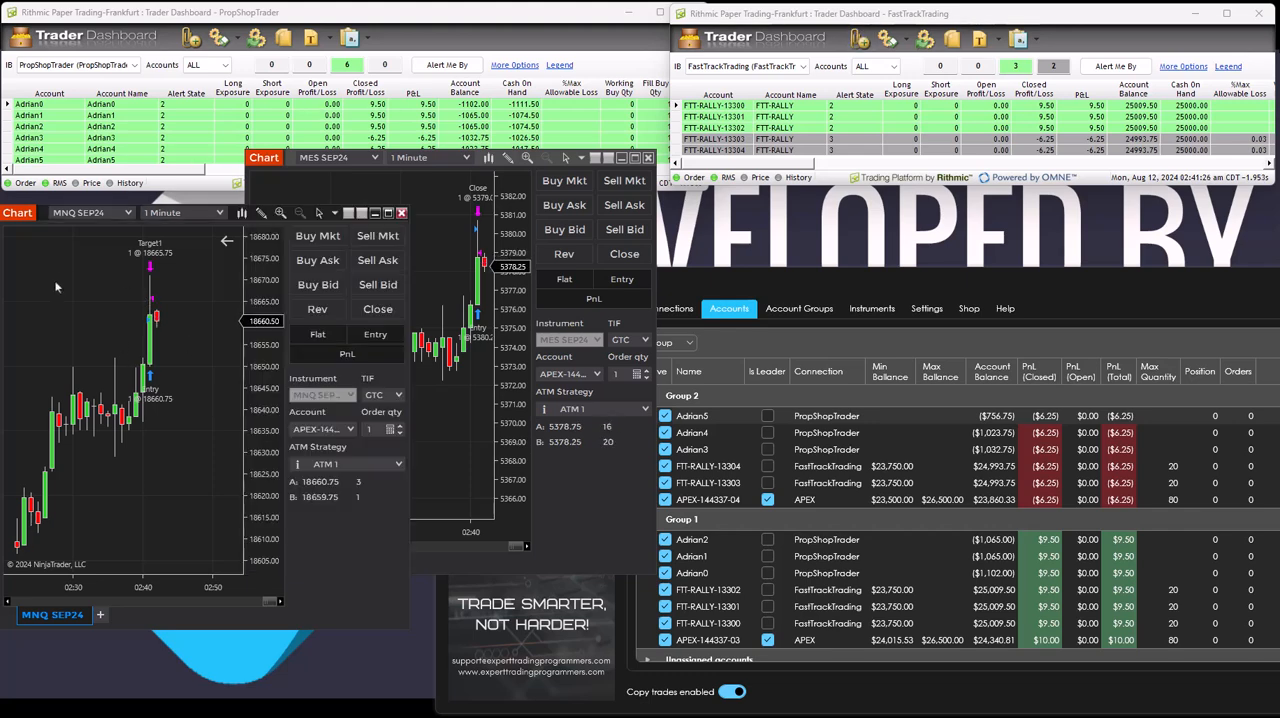
click(455, 224)
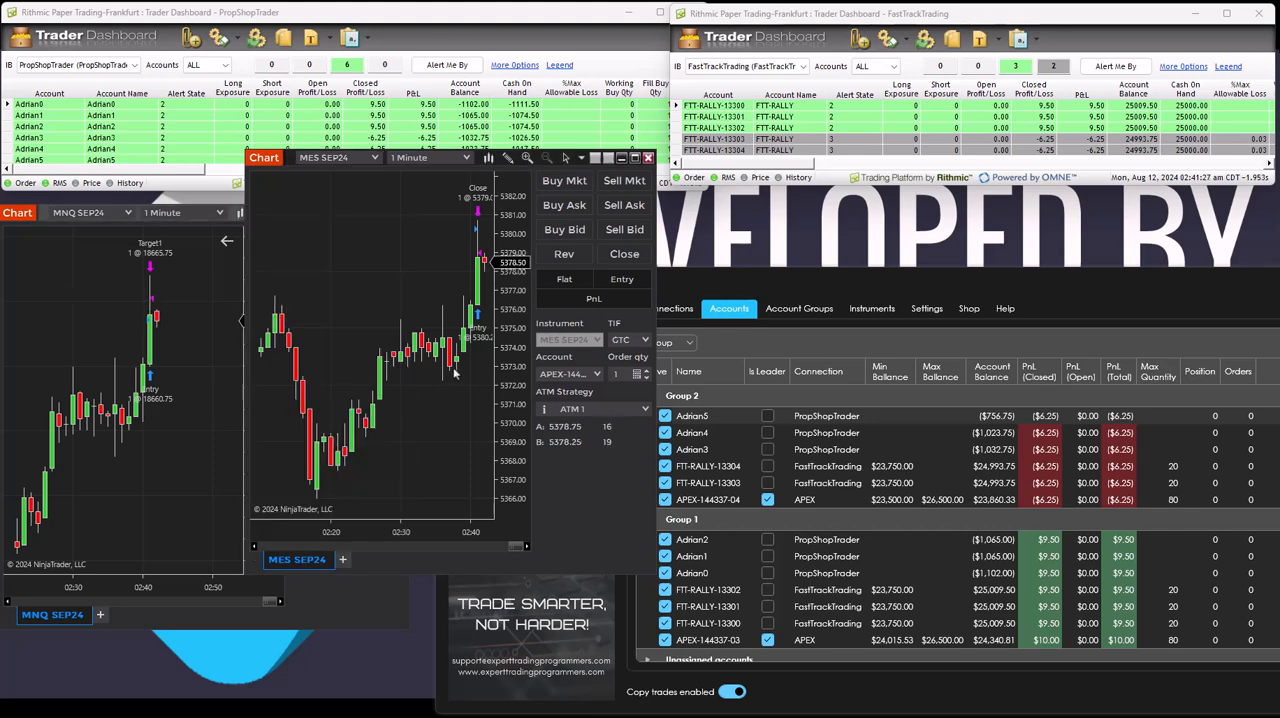
click(595, 375)
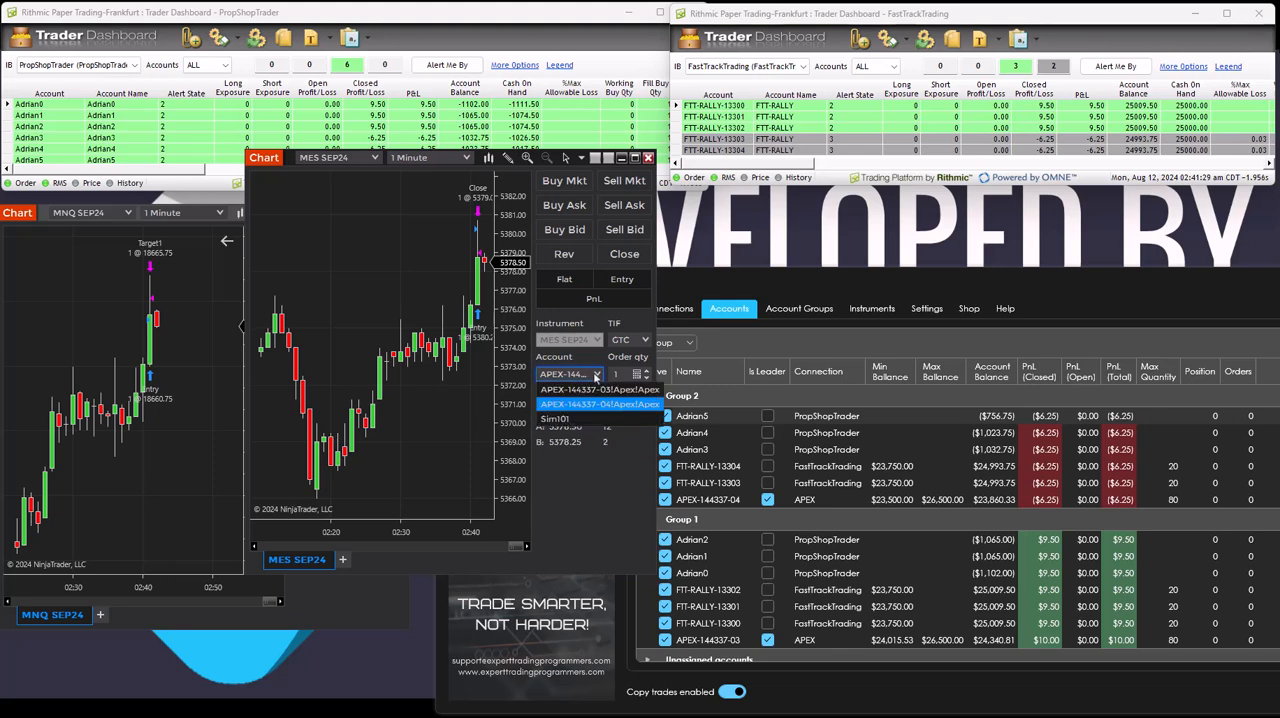
click(367, 288)
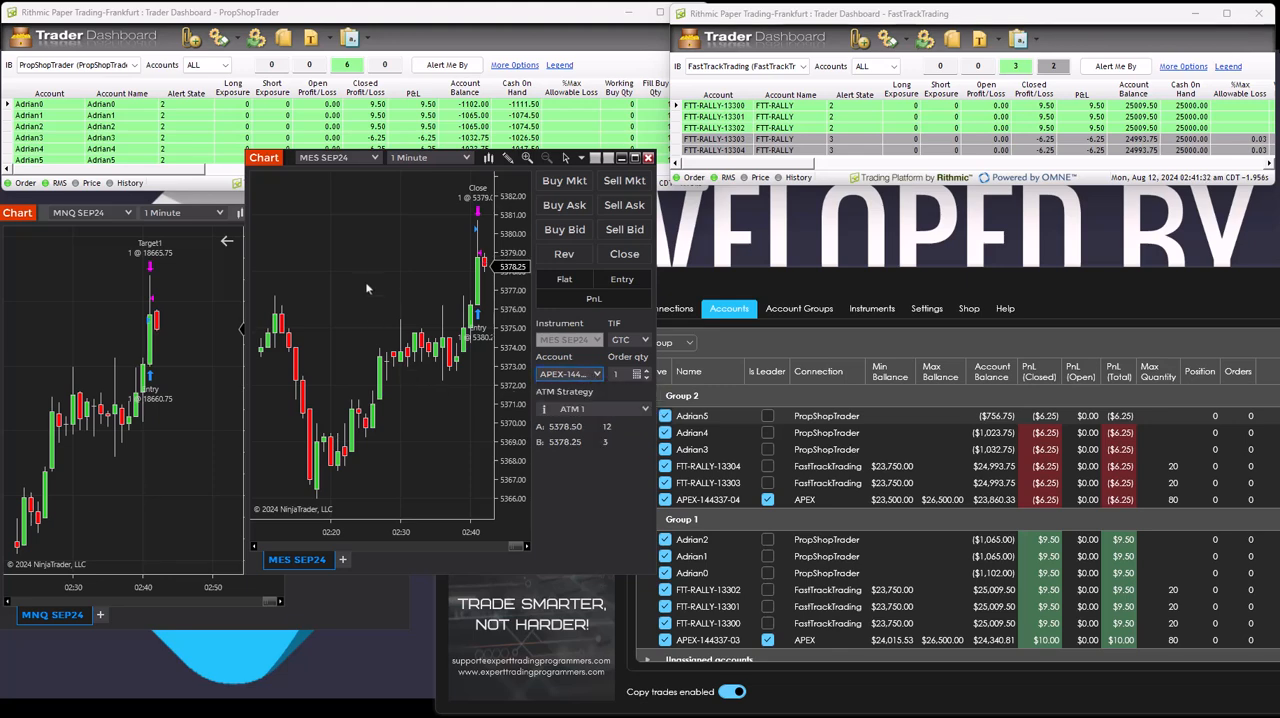
click(177, 342)
click(351, 431)
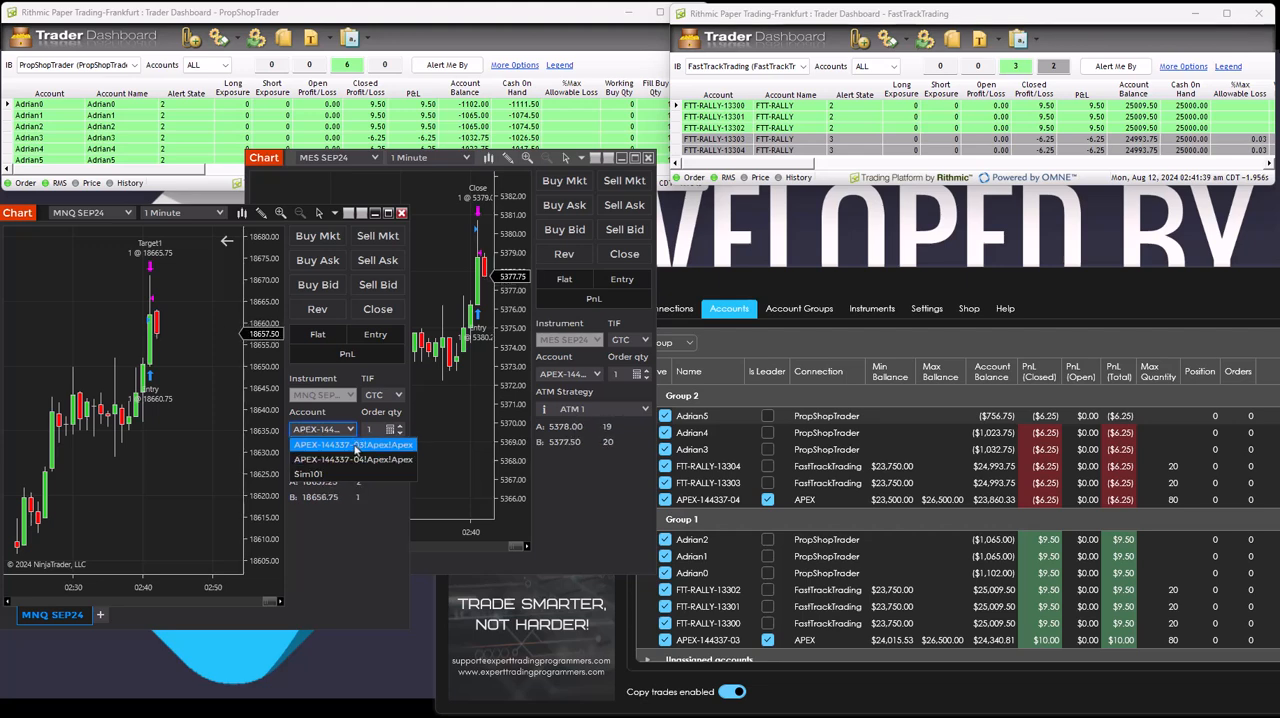
click(356, 446)
click(856, 434)
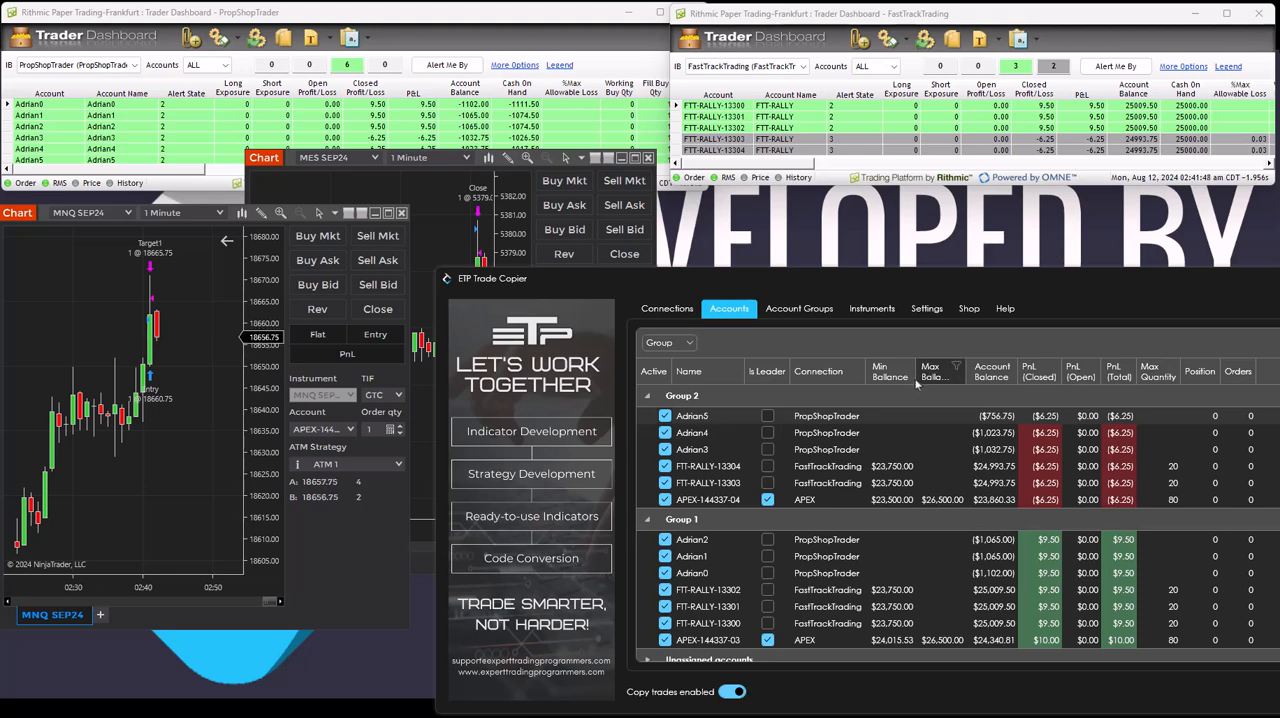
Sell one MNQ SEP24 contract at market and buy one MES SEP24 contract at market, each with the ATM 1 strategy.
click(210, 258)
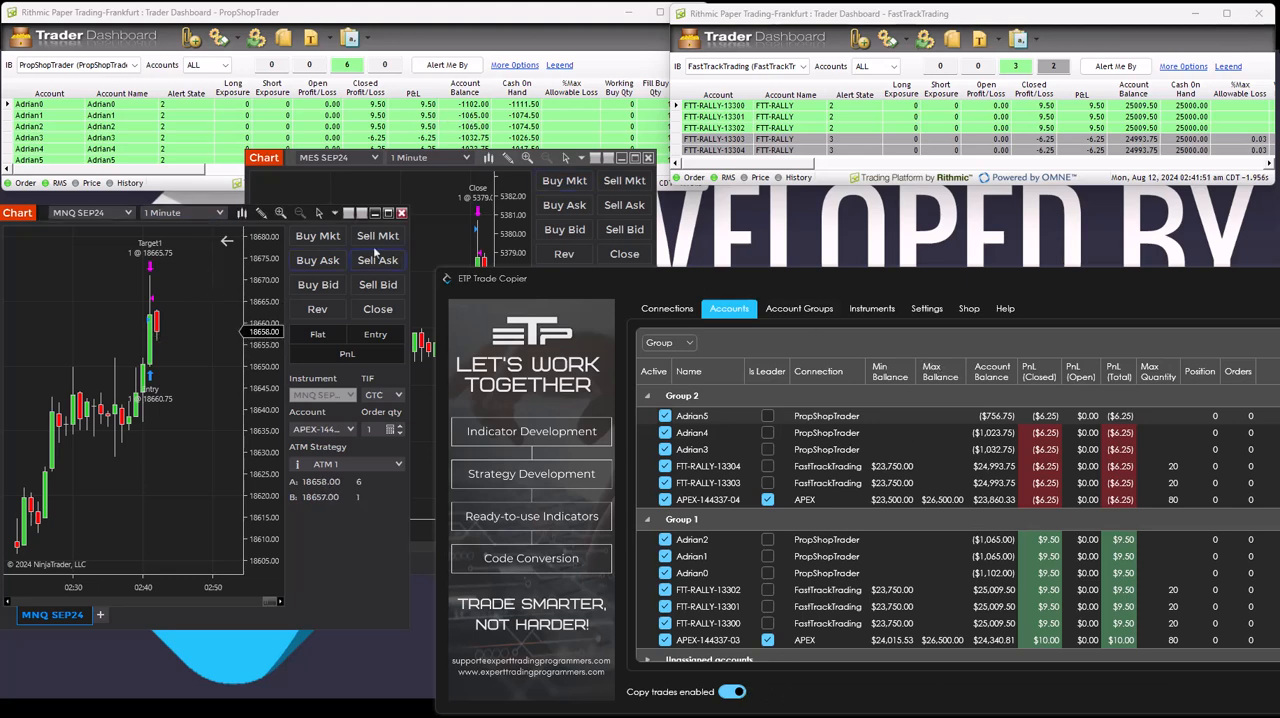
click(381, 239)
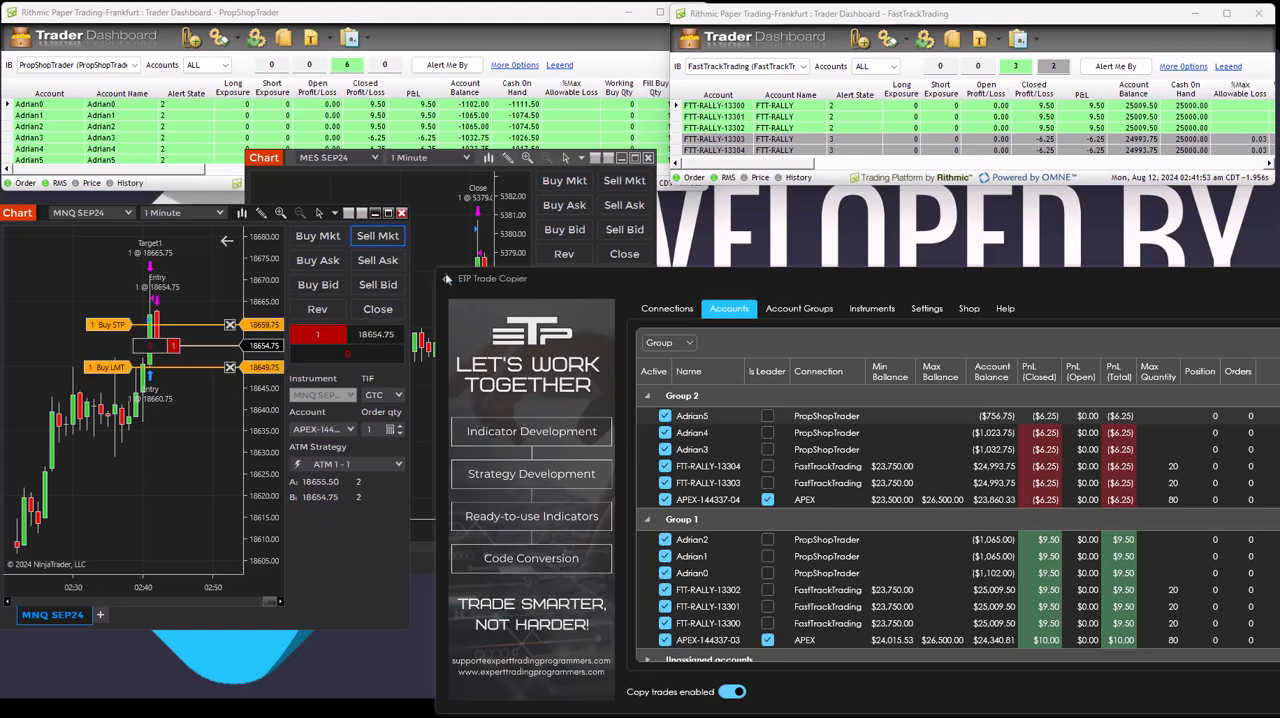
click(552, 221)
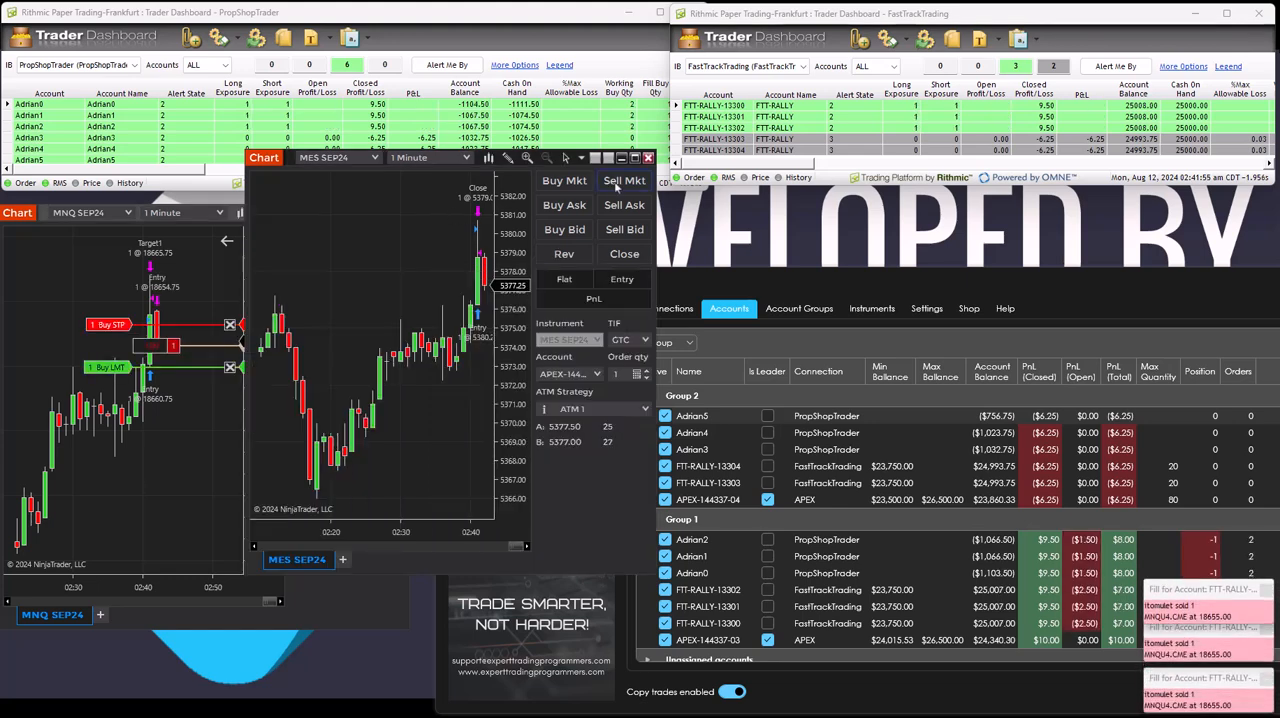
click(565, 182)
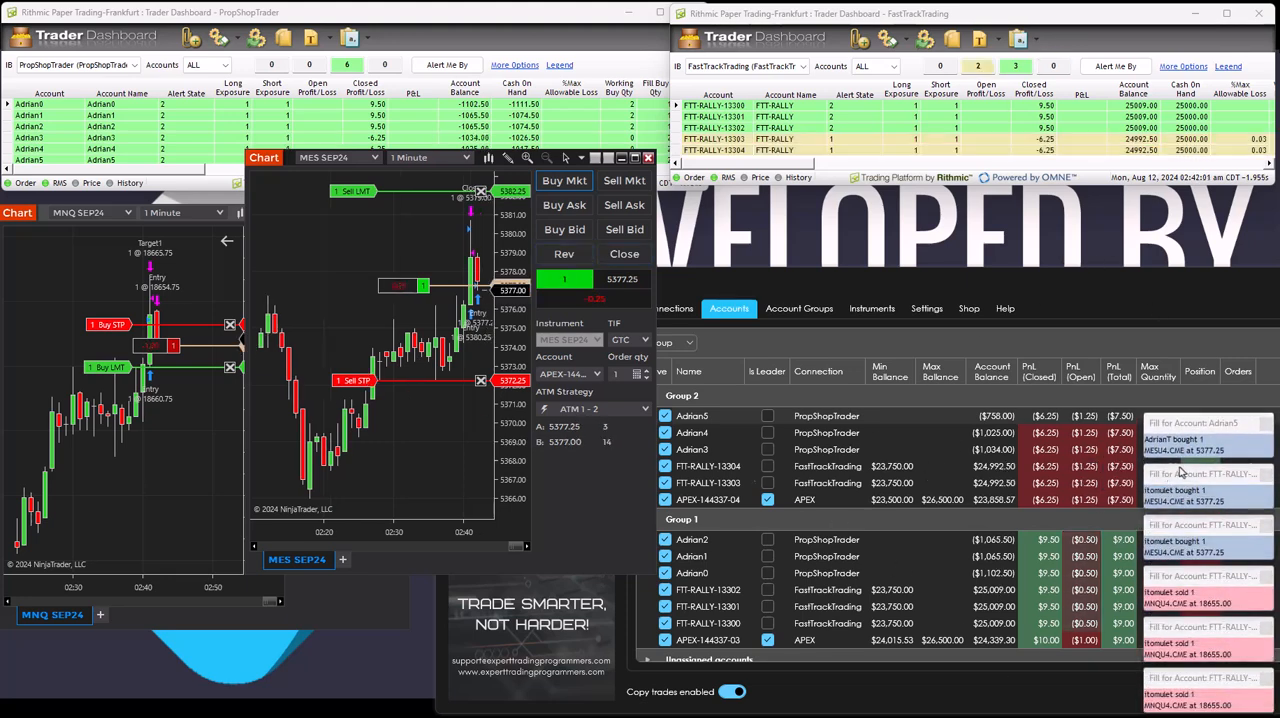
Dismiss all the fill notifications covering the trade copier's account list.
click(1263, 677)
click(1264, 631)
click(1265, 581)
click(1265, 579)
click(1265, 529)
click(1267, 481)
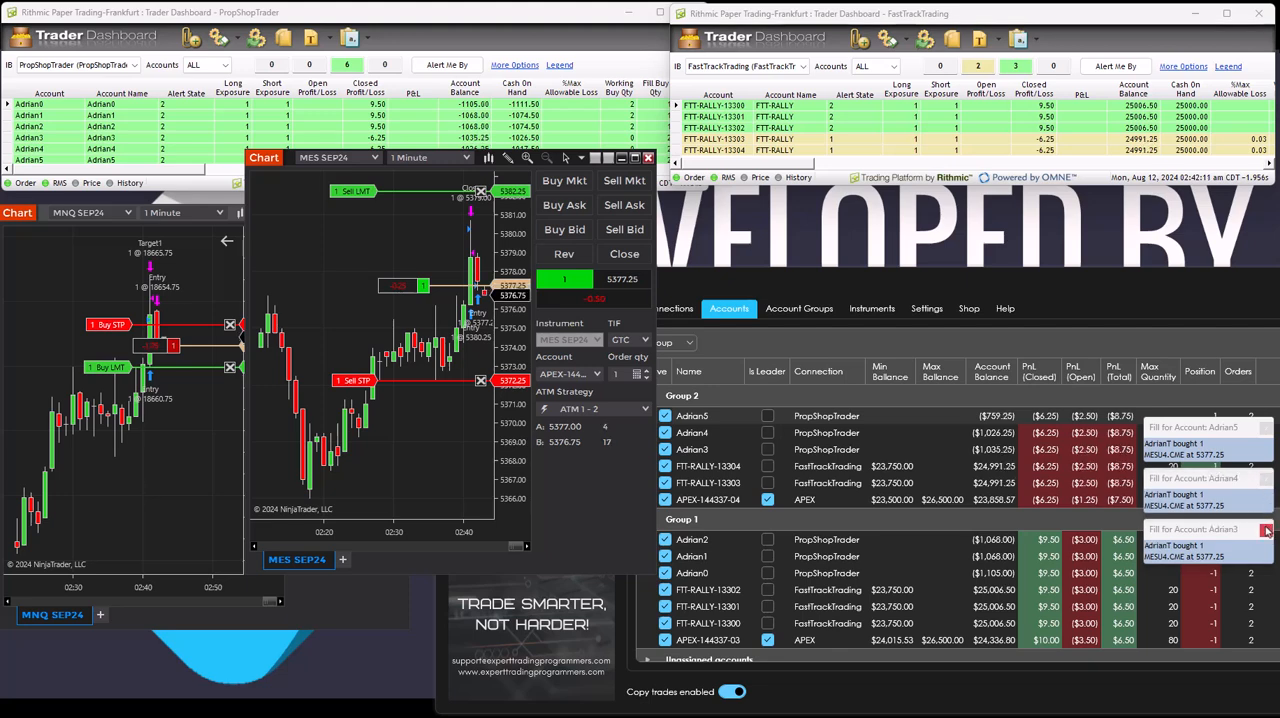
click(1266, 531)
click(1266, 482)
click(1265, 433)
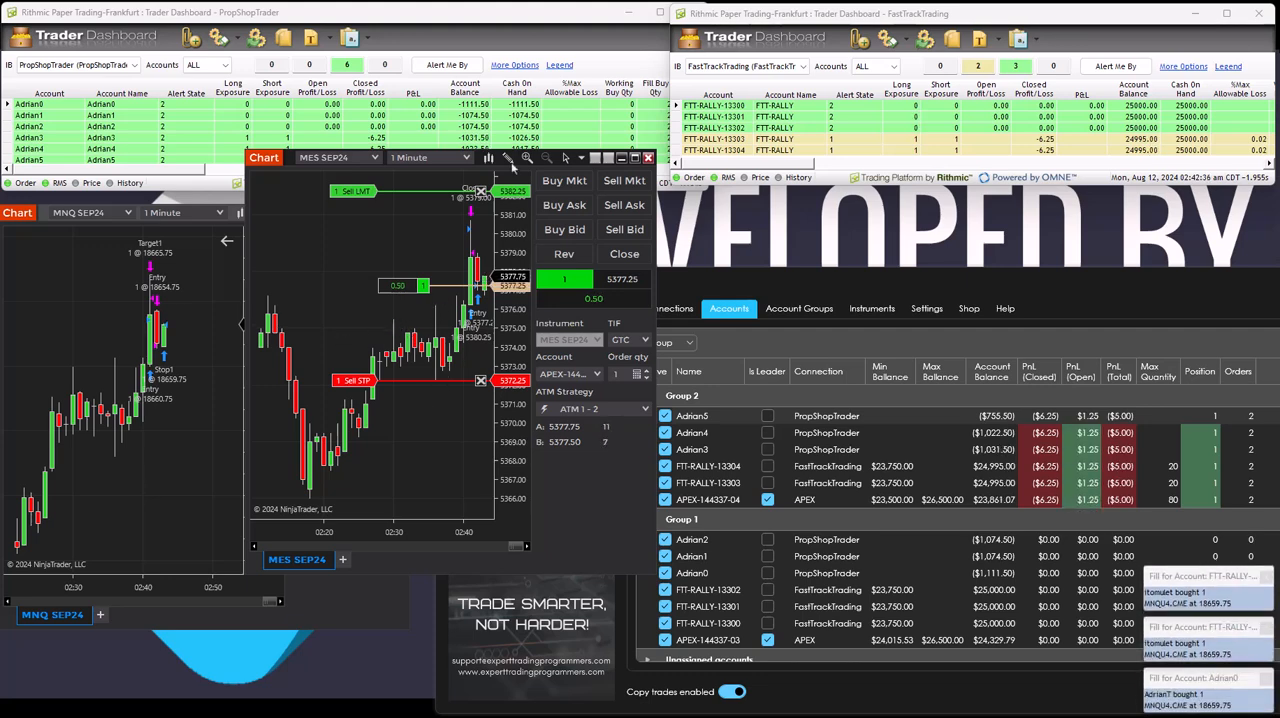
Move the stop order of the open MES SEP24 position down to 5371.00.
drag(456, 268, 343, 233)
drag(429, 399, 432, 425)
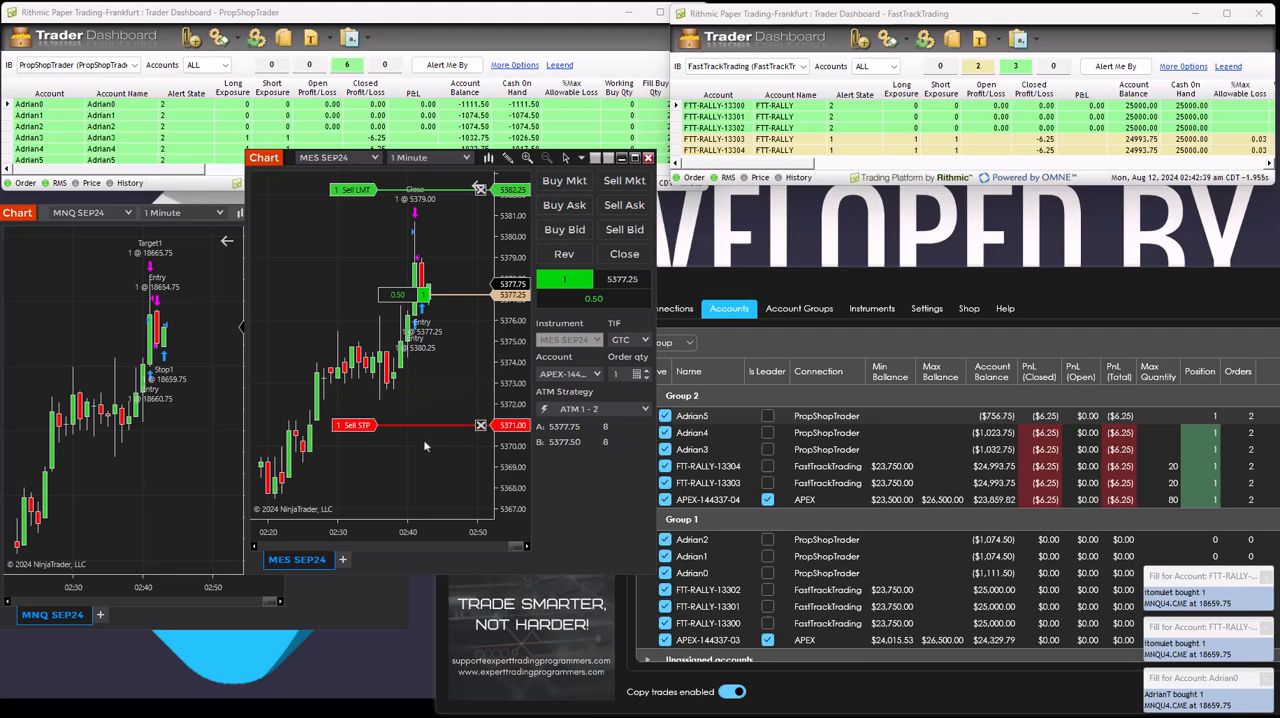